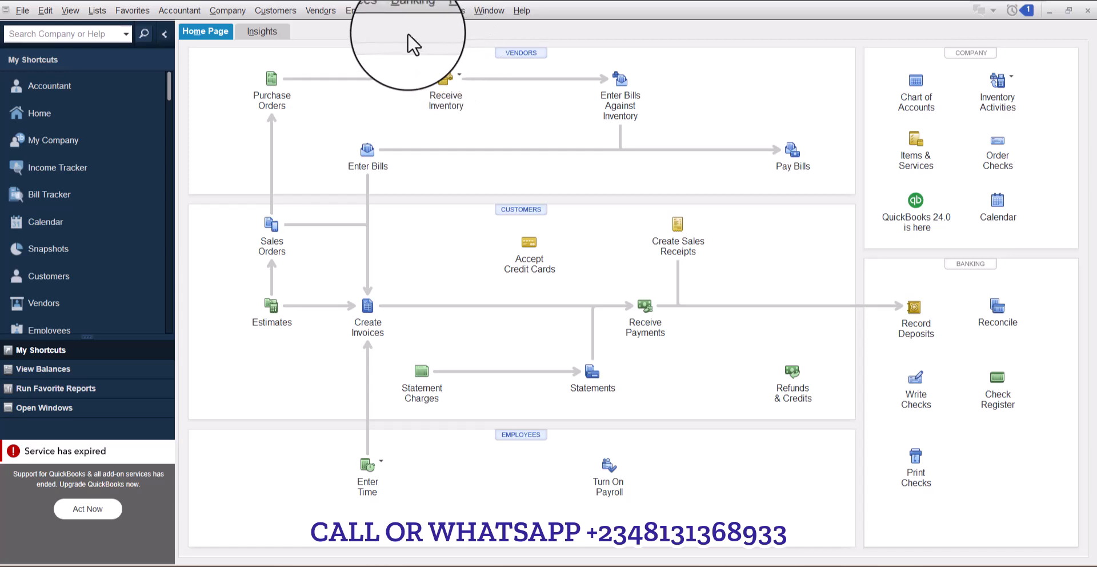
# - Open the Vendor Center and create a new vendor named ABUBAKAR
pyautogui.click(319, 16)
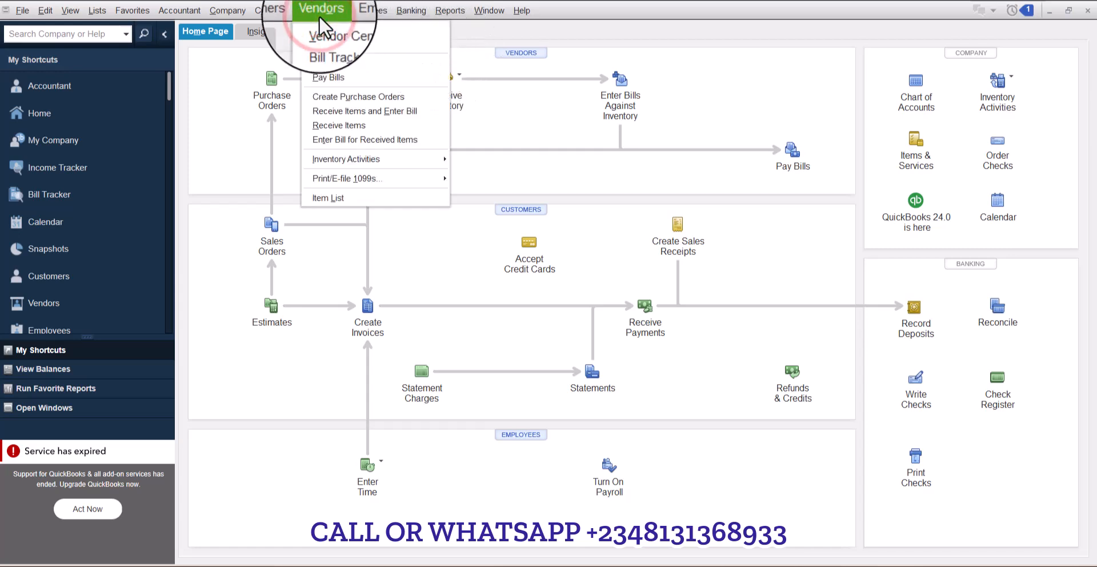
pyautogui.click(347, 30)
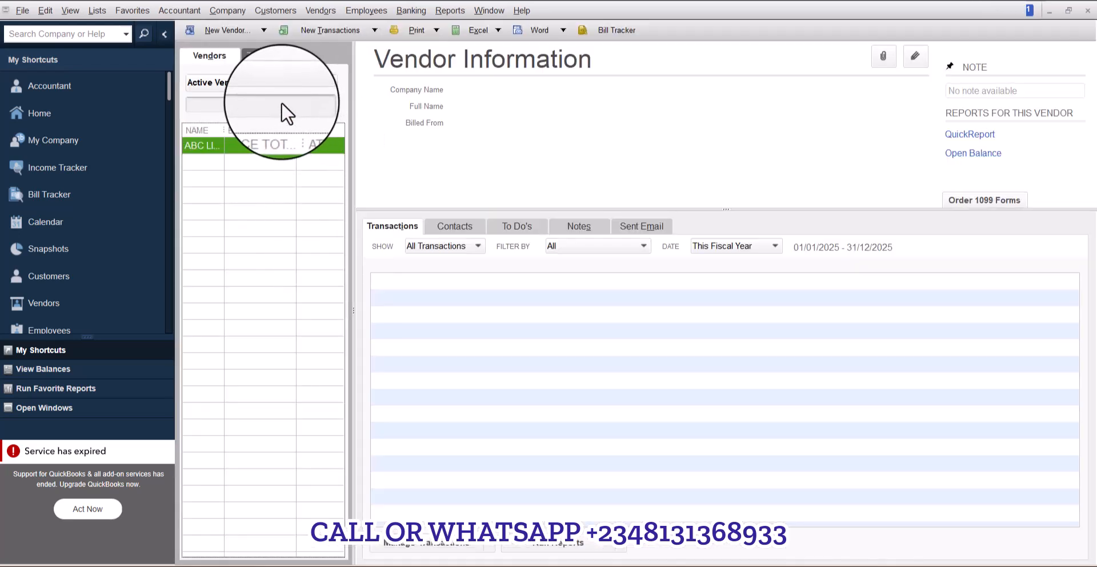
pyautogui.click(281, 102)
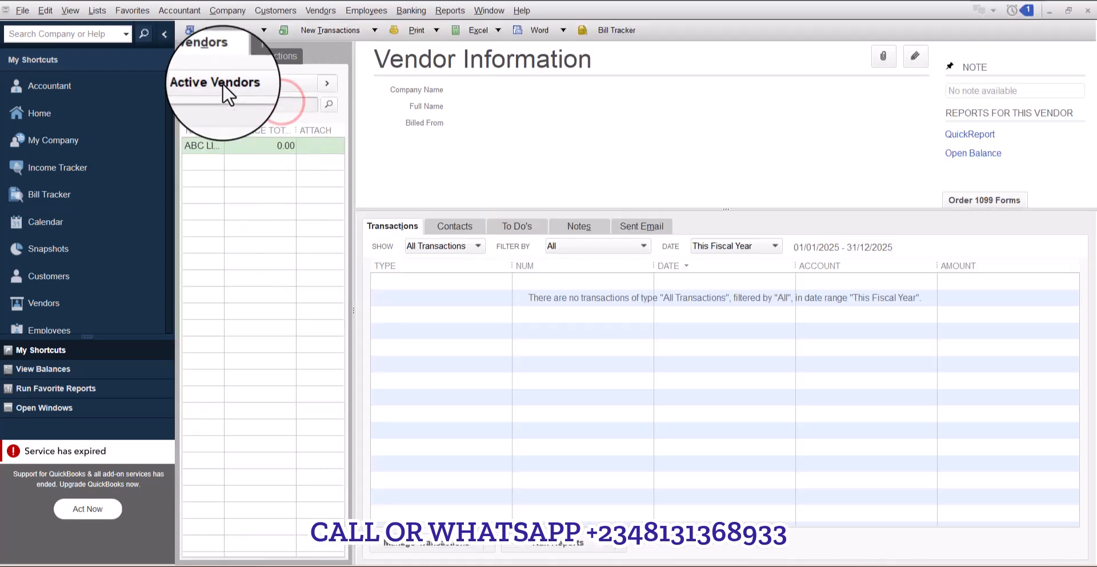
pyautogui.click(212, 39)
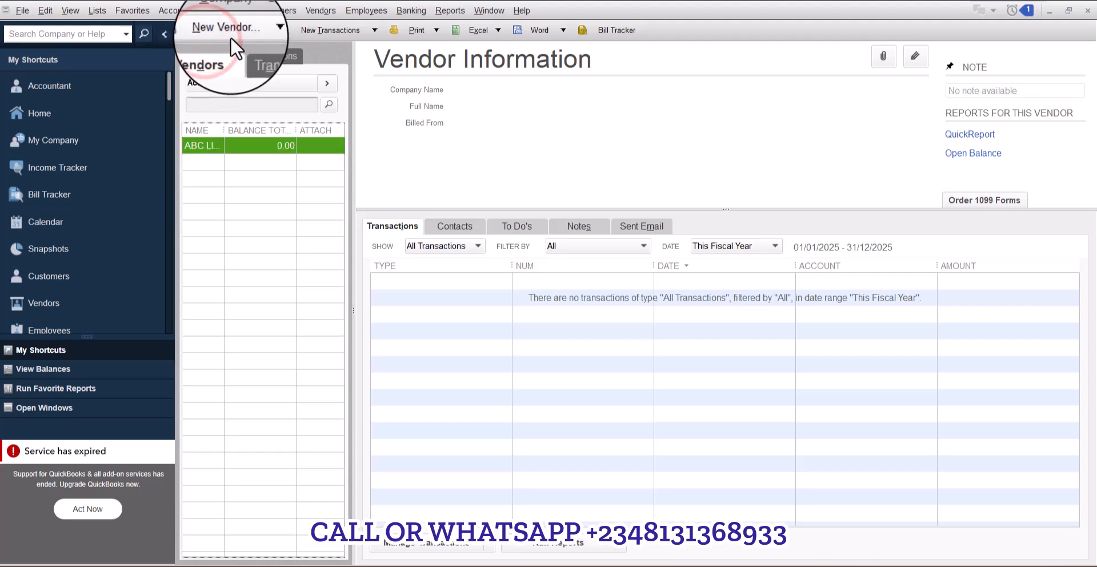
pyautogui.click(231, 33)
pyautogui.click(247, 41)
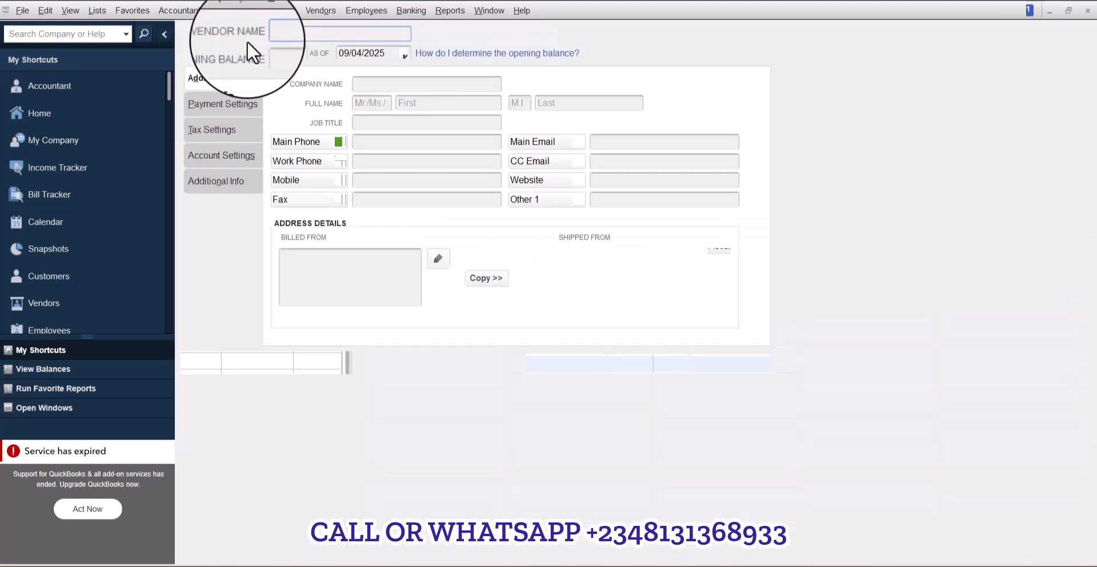
pyautogui.click(371, 36)
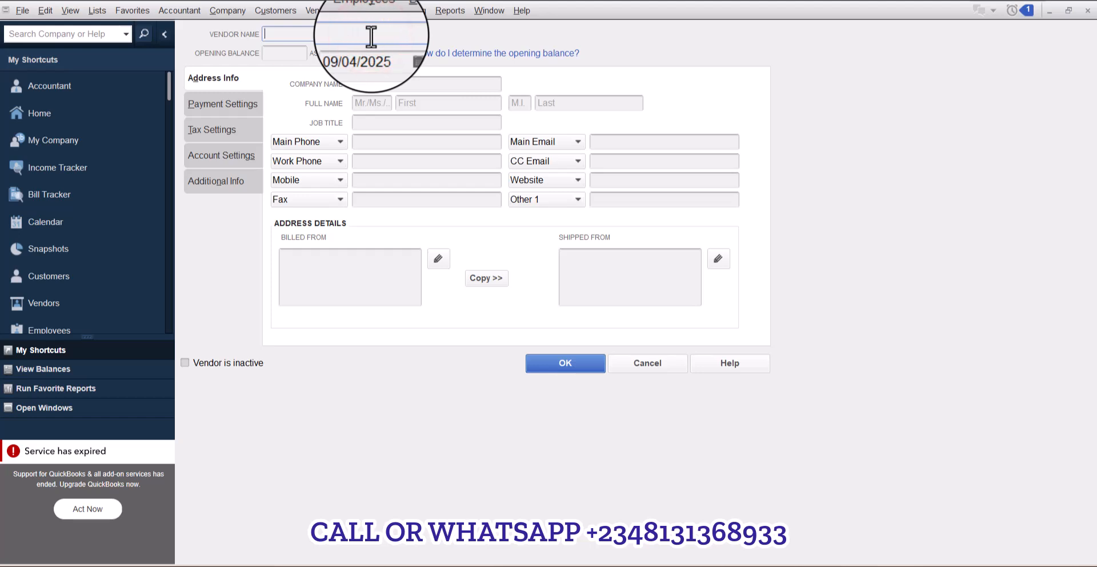
pyautogui.write('ABNET LTD')
pyautogui.press('BackSpace')
pyautogui.press('BackSpace')
pyautogui.press('BackSpace')
pyautogui.press('BackSpace')
pyautogui.press('BackSpace')
pyautogui.press('BackSpace')
pyautogui.press('BackSpace')
pyautogui.write('UBAKAR')
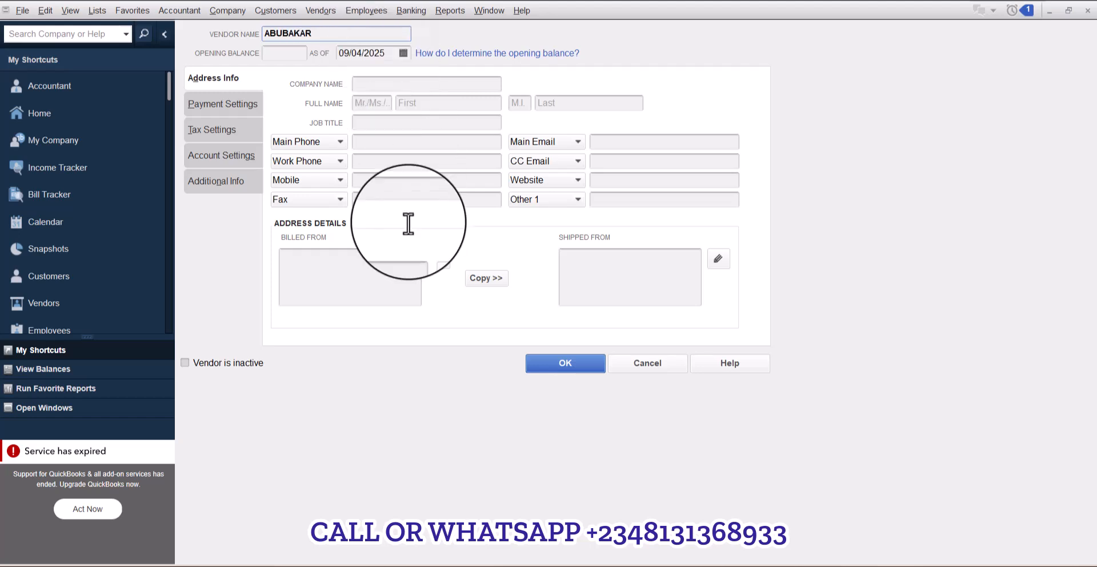
pyautogui.click(536, 364)
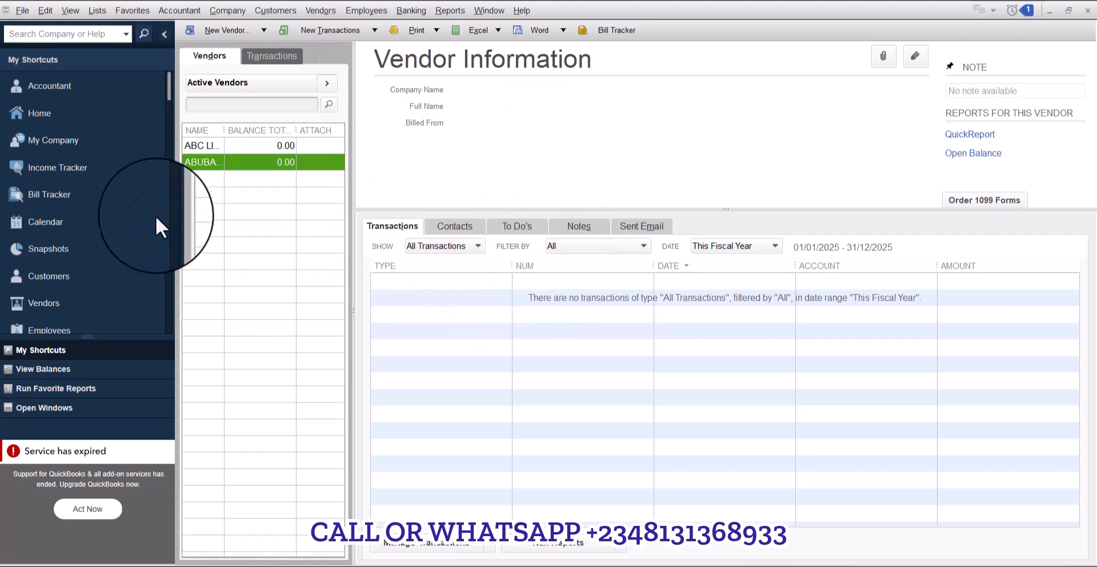
# - Open Make Deposits from the Home page for the Premium Trust Bank account
pyautogui.click(78, 111)
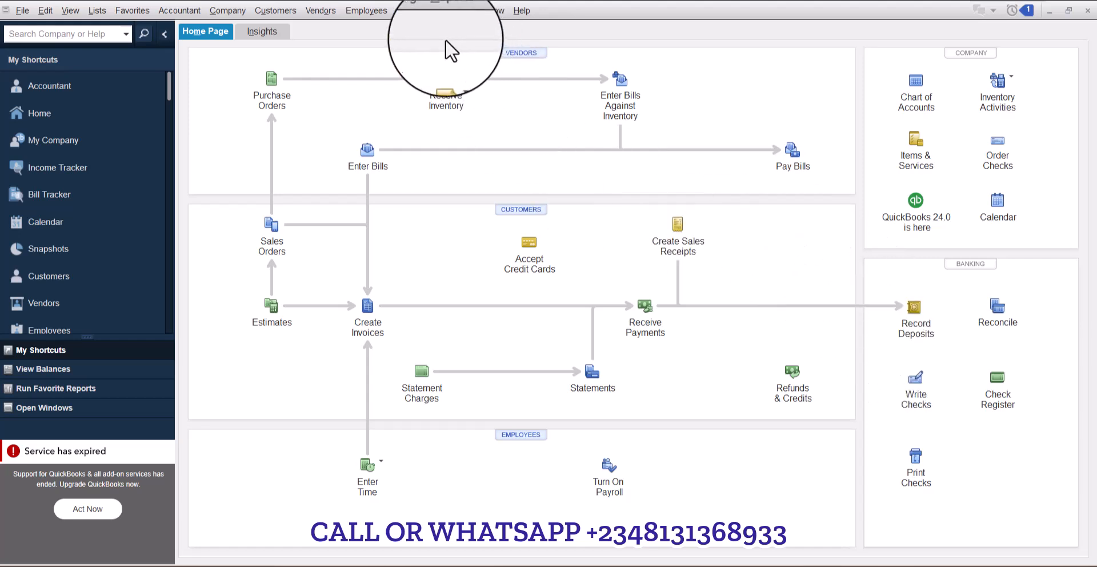
pyautogui.click(410, 11)
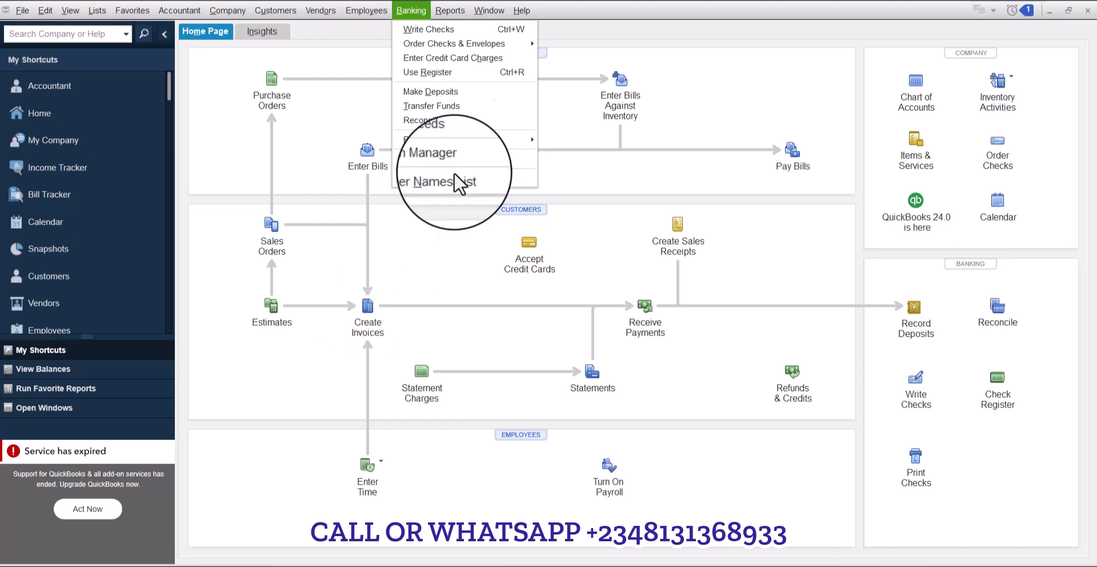
pyautogui.click(437, 91)
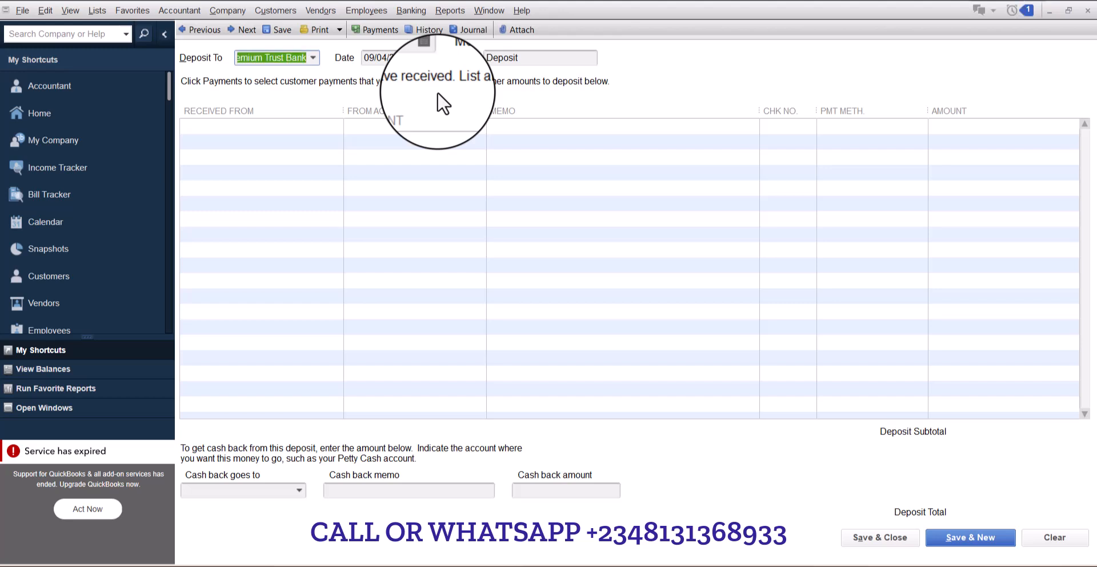
pyautogui.click(315, 63)
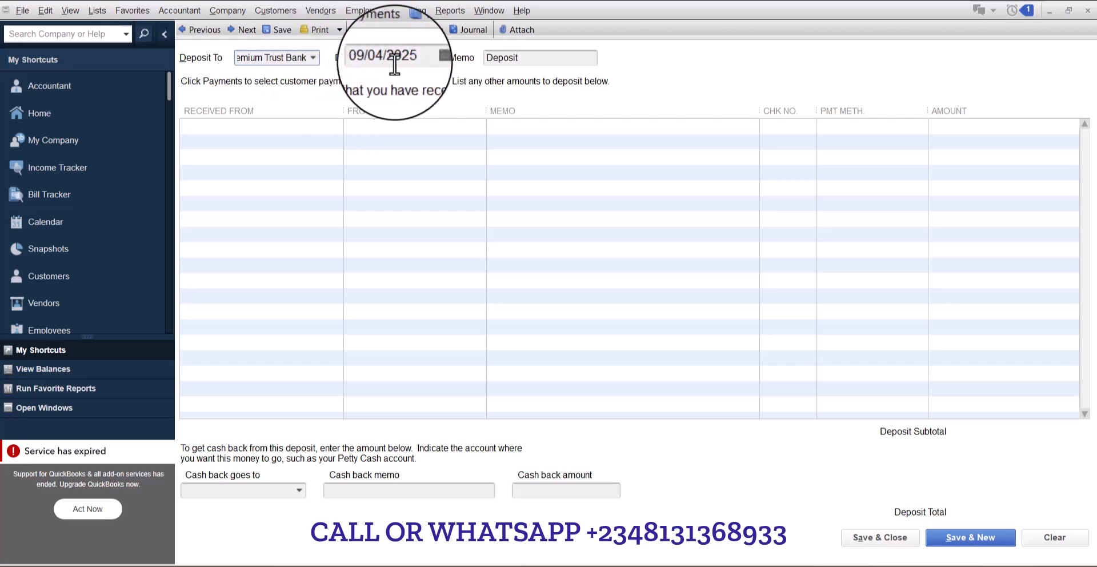
pyautogui.click(427, 58)
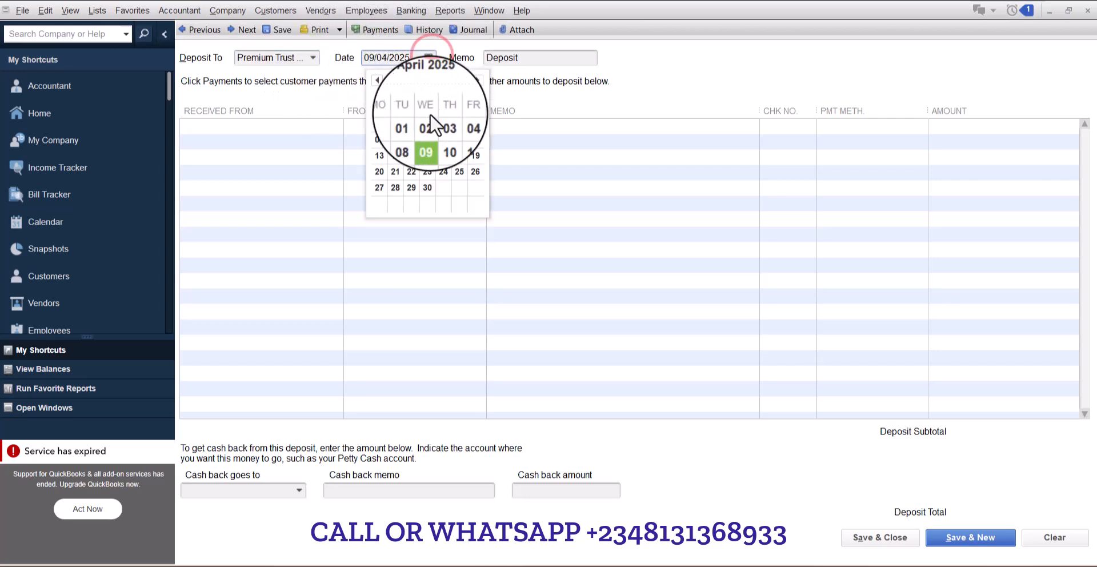
pyautogui.click(429, 139)
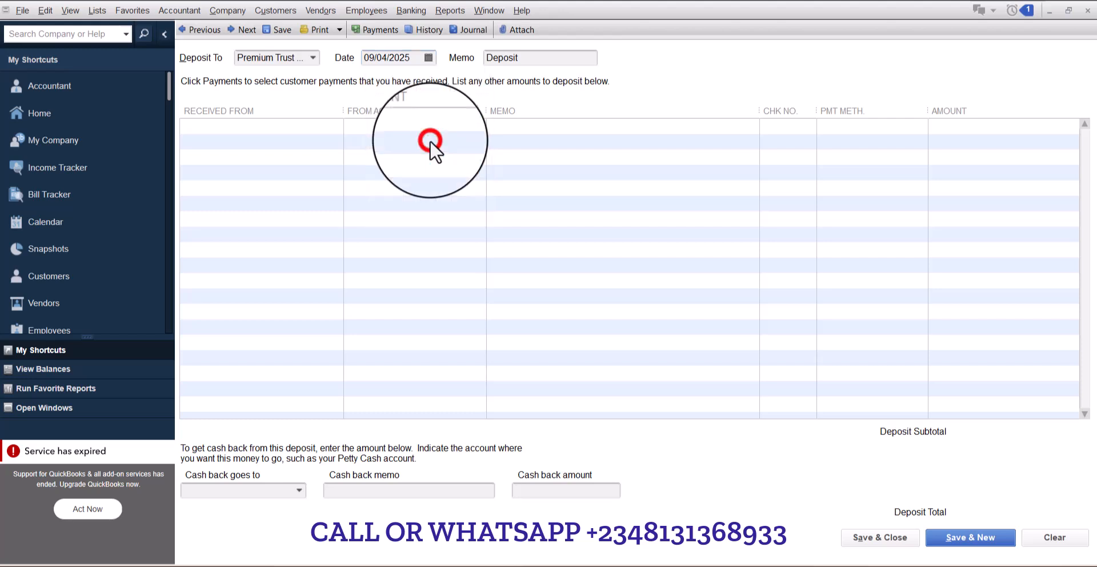
# - Replace the deposit memo with Jan 2025 Contribution
pyautogui.click(530, 55)
pyautogui.moveTo(531, 54); pyautogui.dragTo(452, 73)
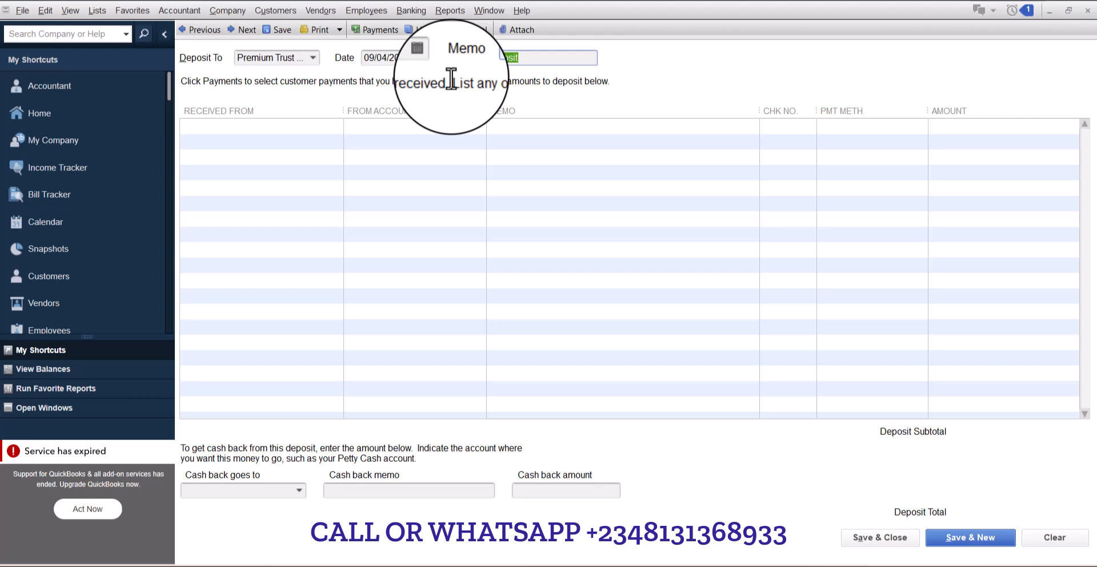
pyautogui.press('BackSpace')
pyautogui.write('2025 Contribution')
# - Copy the memo text into the memo of the first deposit line
pyautogui.click(588, 57)
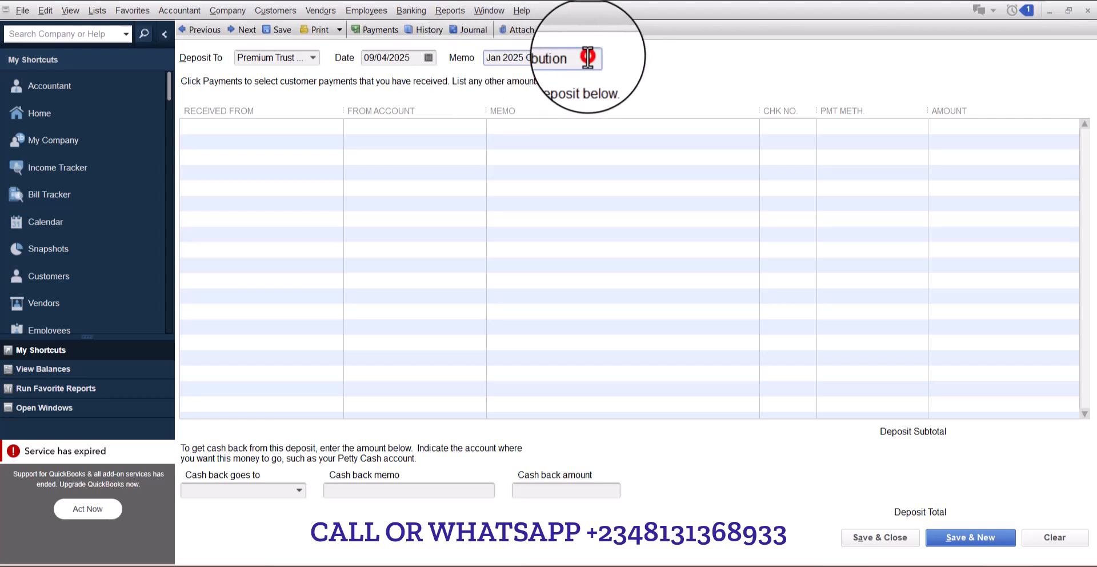
pyautogui.moveTo(589, 57); pyautogui.dragTo(474, 53)
pyautogui.hotkey('ctrl', 'c')
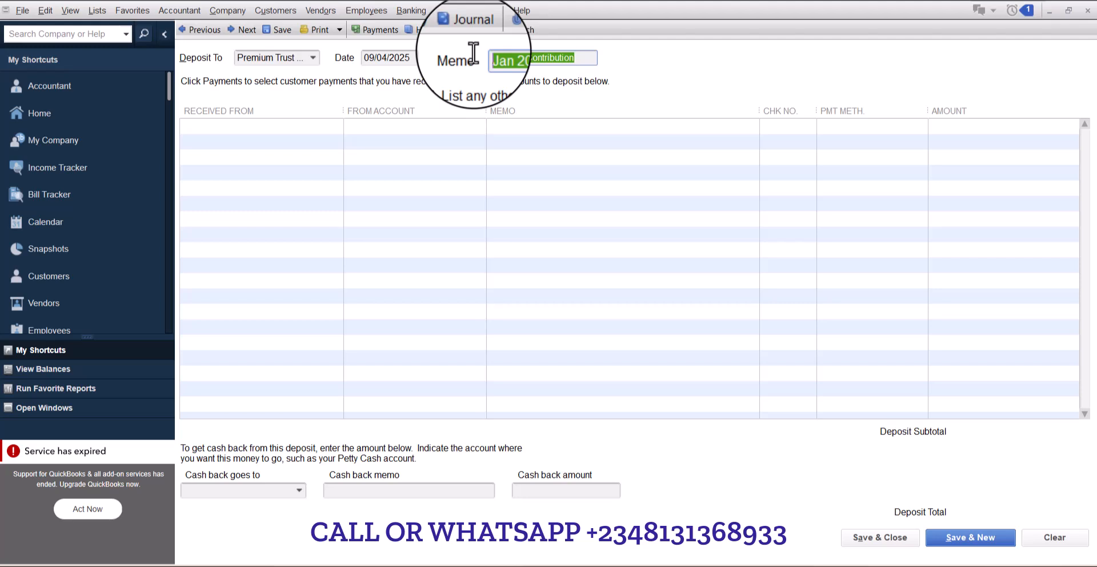
pyautogui.click(542, 130)
pyautogui.hotkey('ctrl', 'v')
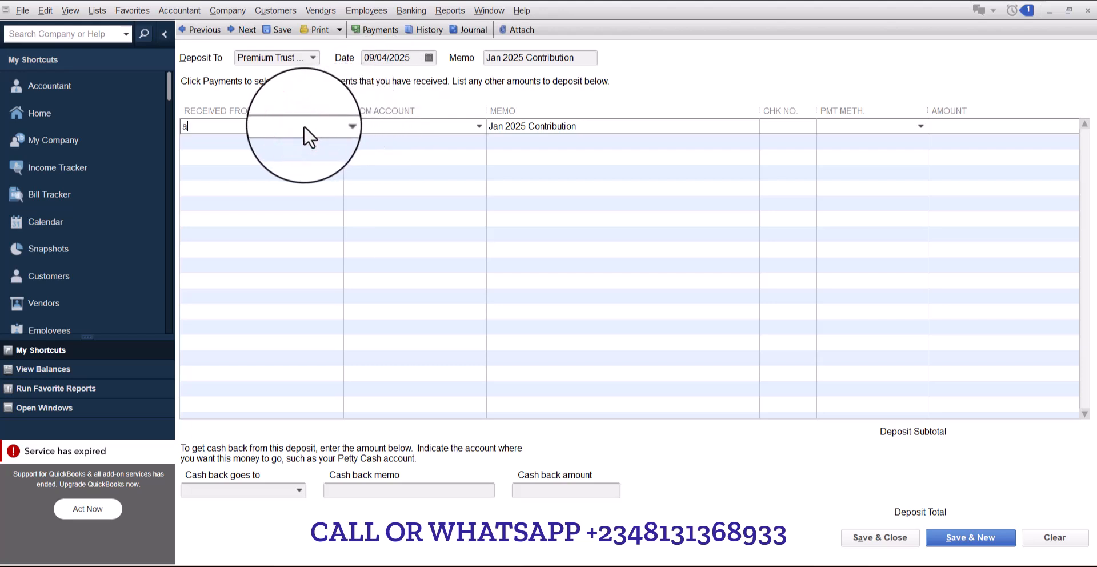
# - Set the first deposit line to received from ABUBAKAR, from account Accounts Payable
pyautogui.write('ABUBAKAR')
pyautogui.press('Down')
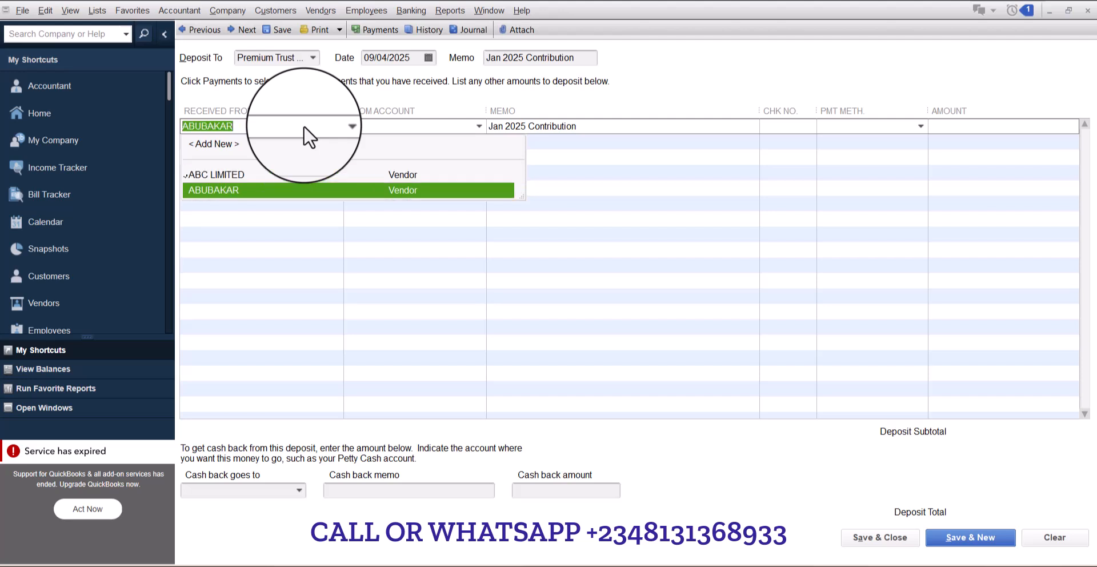
pyautogui.press('Tab')
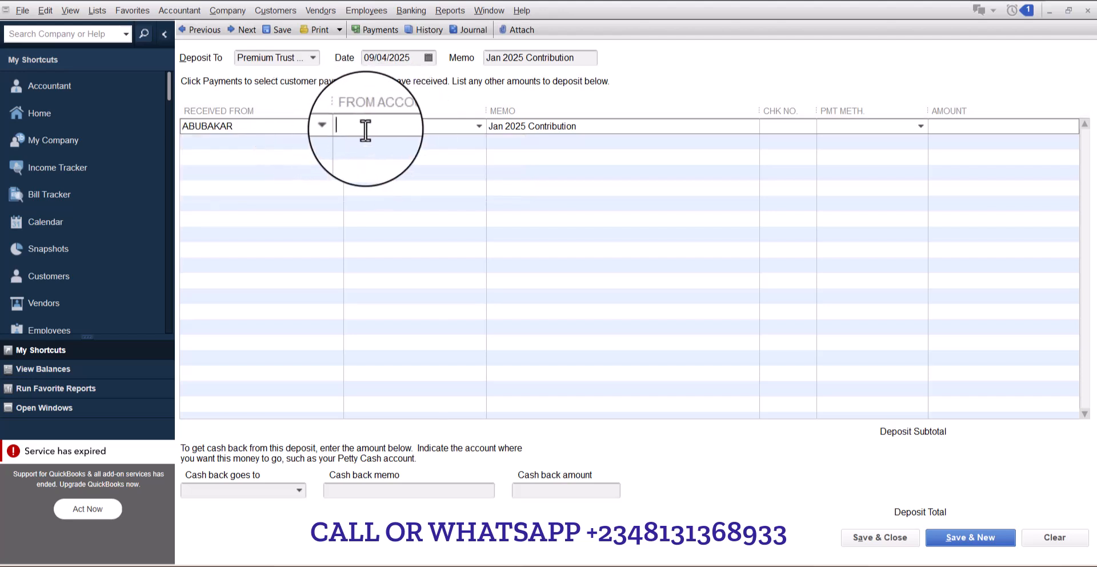
pyautogui.write('Accounts Payable')
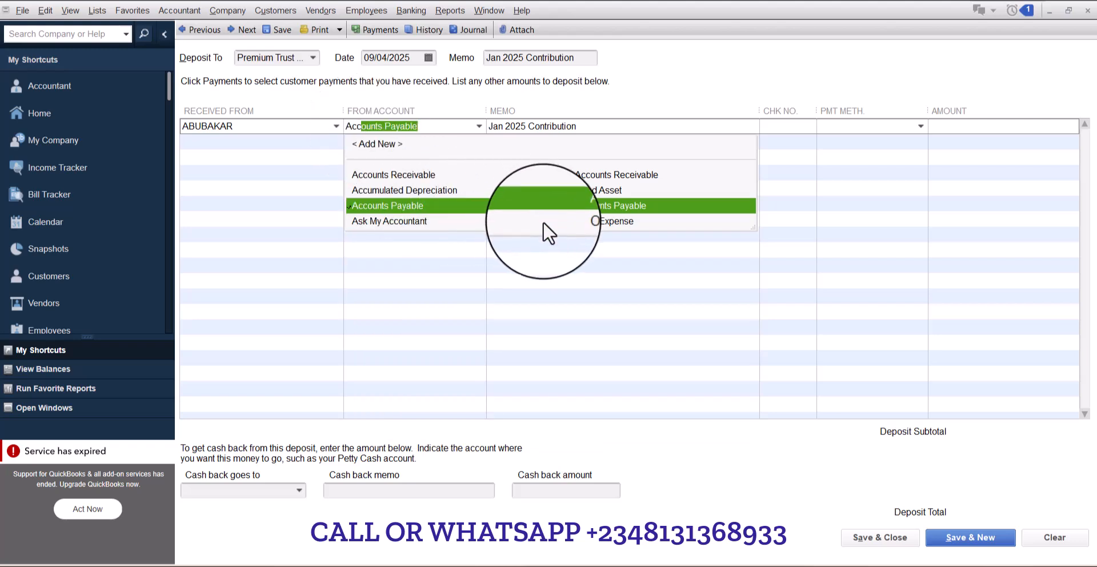
pyautogui.click(639, 208)
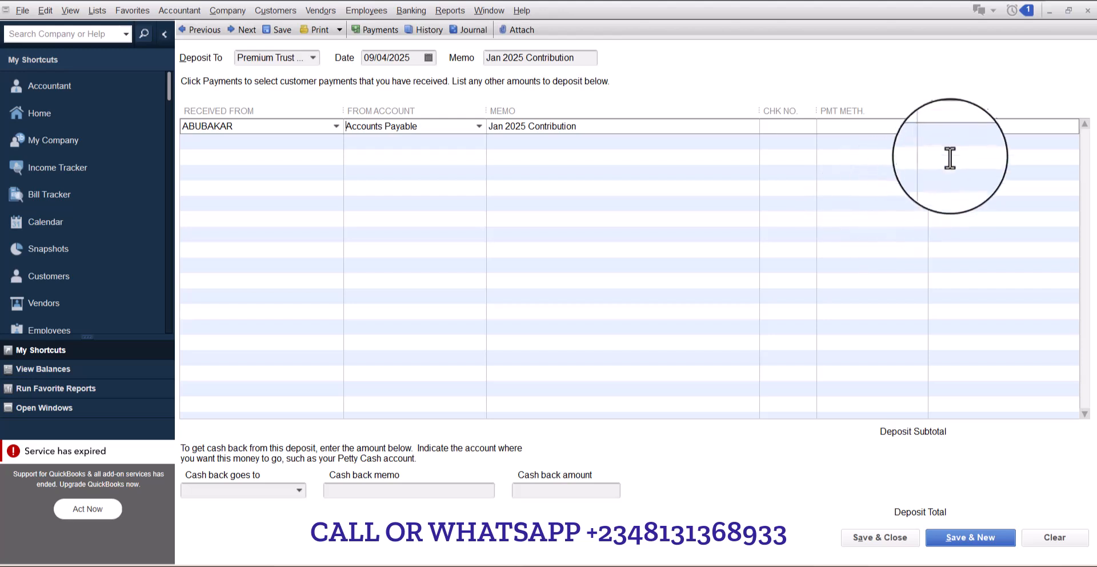
# - Enter 150000 as the line amount and save the deposit, starting a new one
pyautogui.click(956, 124)
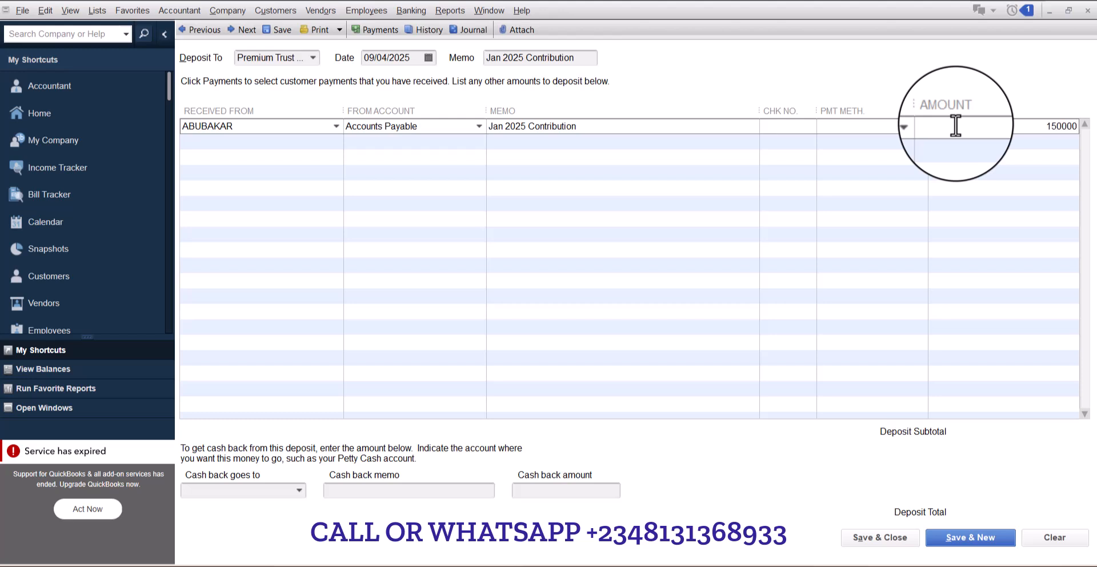
pyautogui.press('Tab')
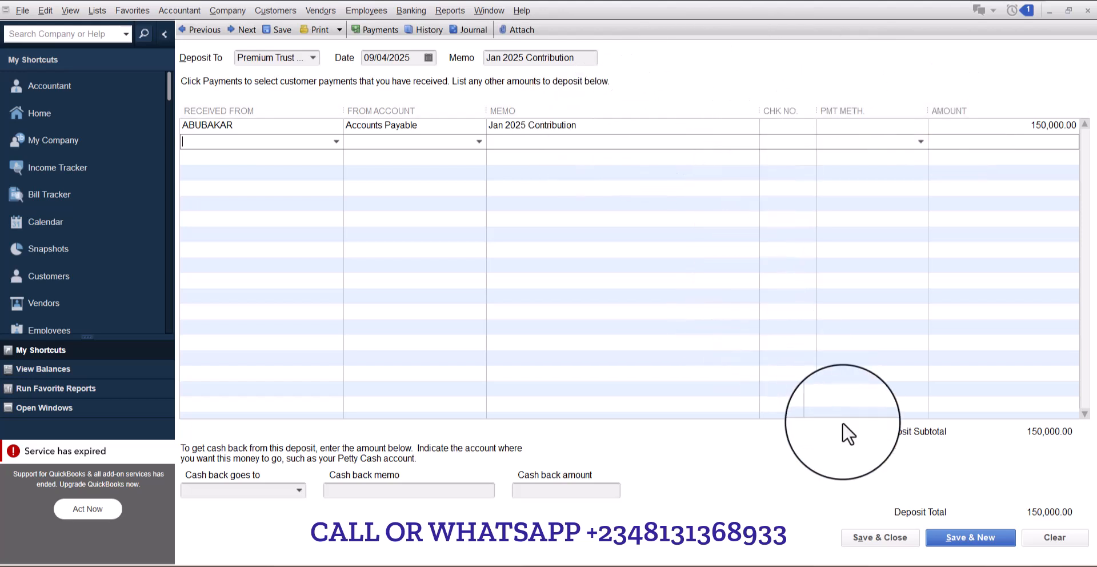
pyautogui.click(976, 540)
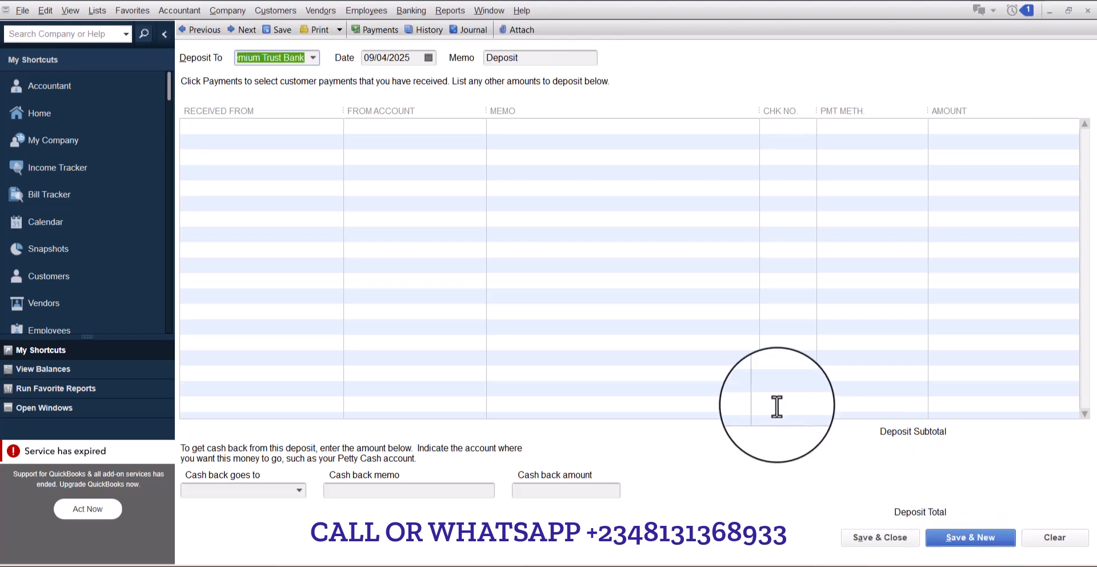
# - Reopen the previous deposit, change its date to 31/01/2025, and record the change
pyautogui.click(294, 128)
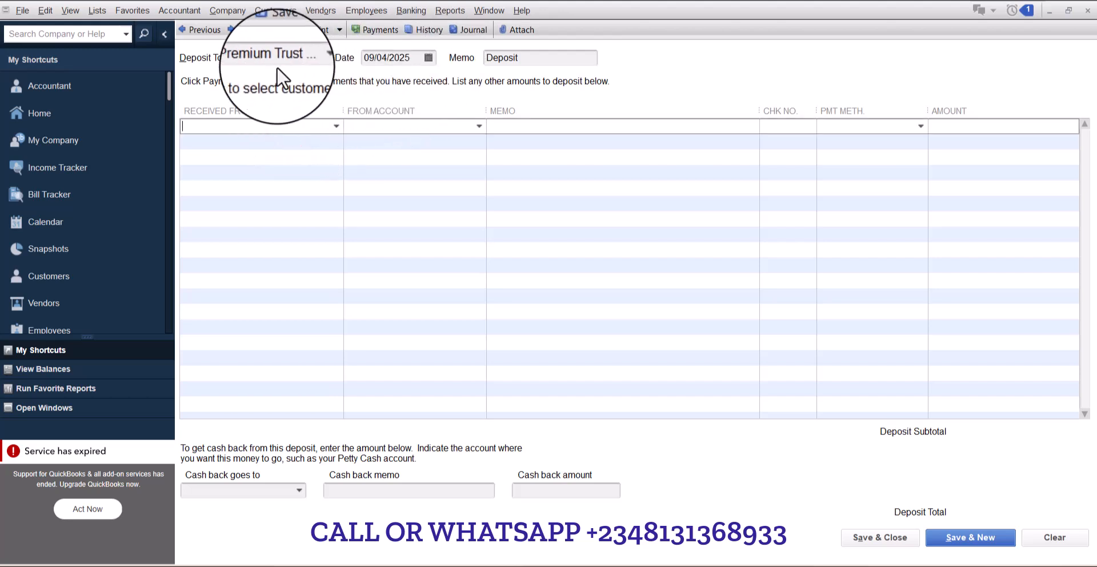
pyautogui.click(194, 26)
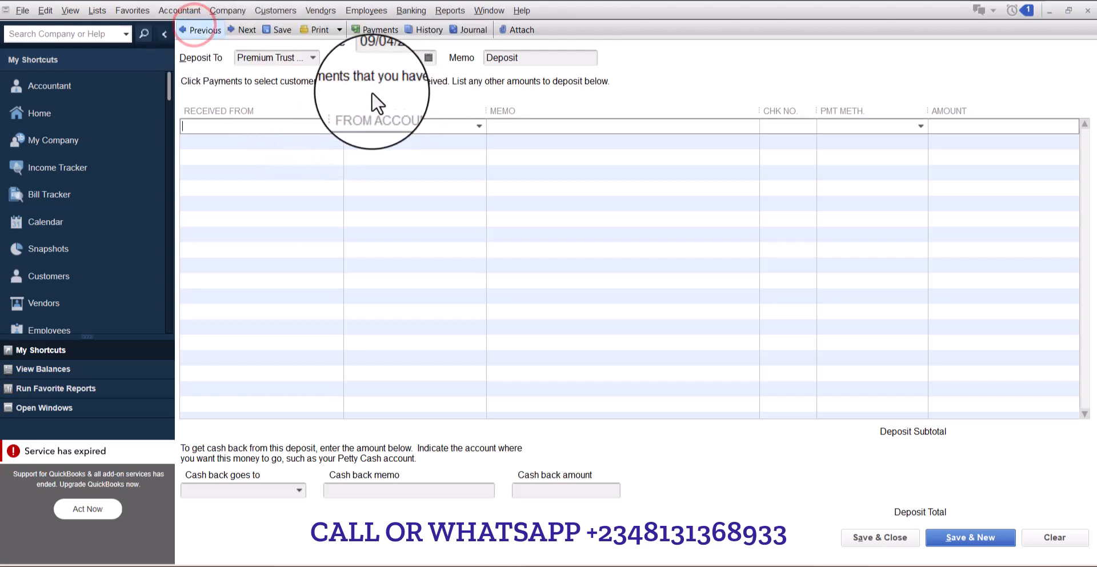
pyautogui.click(430, 56)
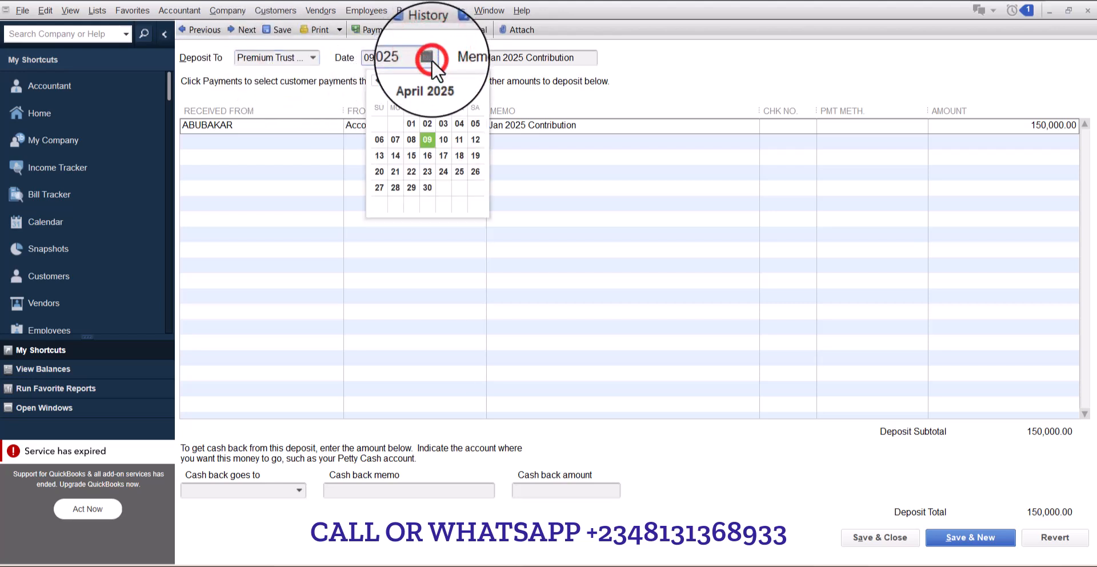
pyautogui.click(373, 85)
pyautogui.click(373, 84)
pyautogui.click(372, 85)
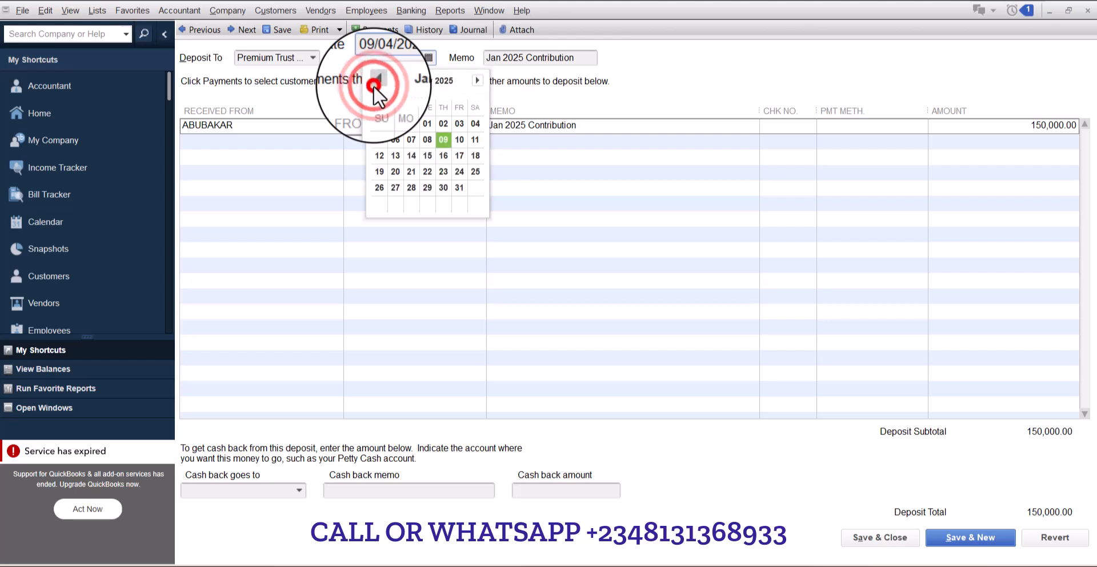
pyautogui.click(455, 187)
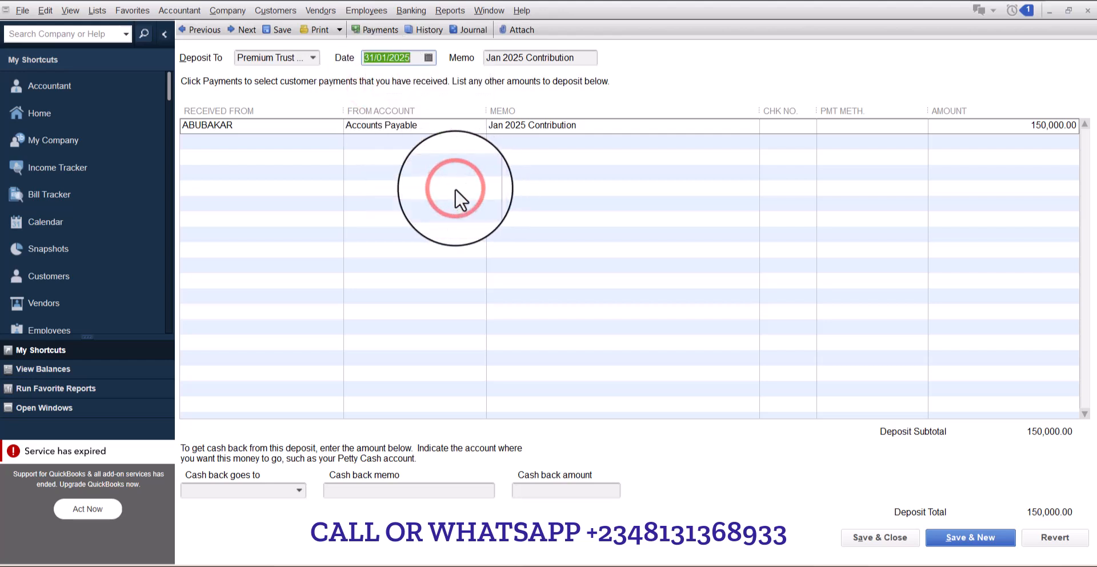
pyautogui.click(955, 537)
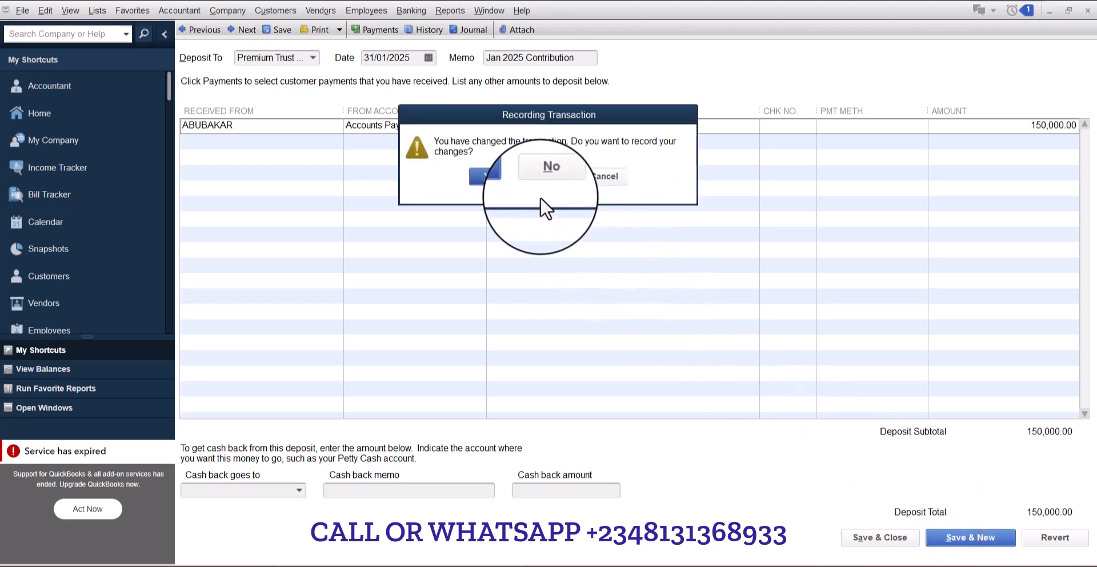
pyautogui.click(488, 174)
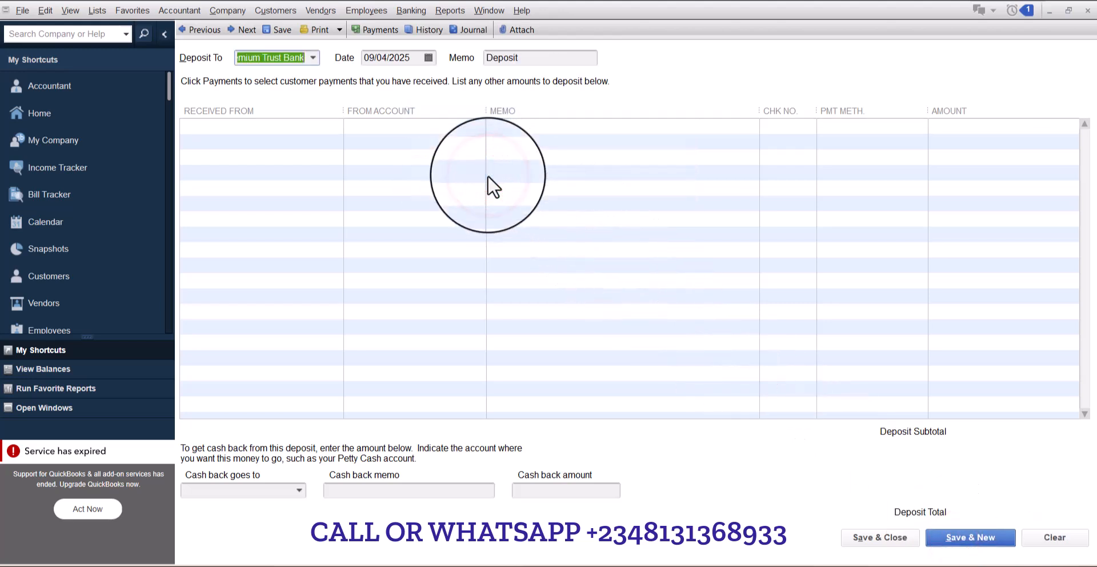
# - Set the new deposit's date to 28/02/2025 and move to the first line's Received From cell
pyautogui.click(433, 57)
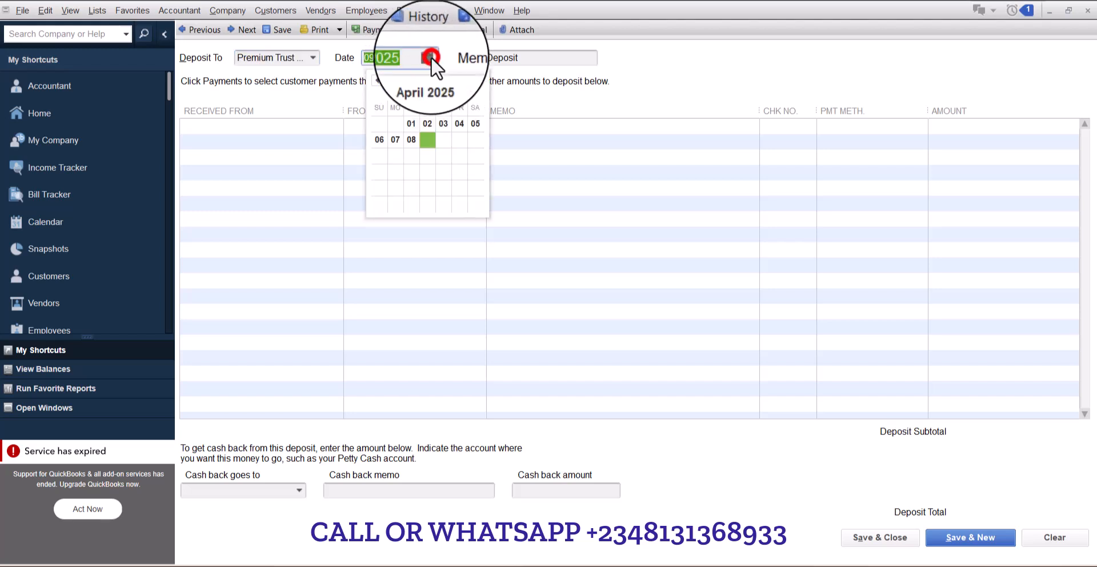
pyautogui.click(377, 80)
pyautogui.click(377, 80)
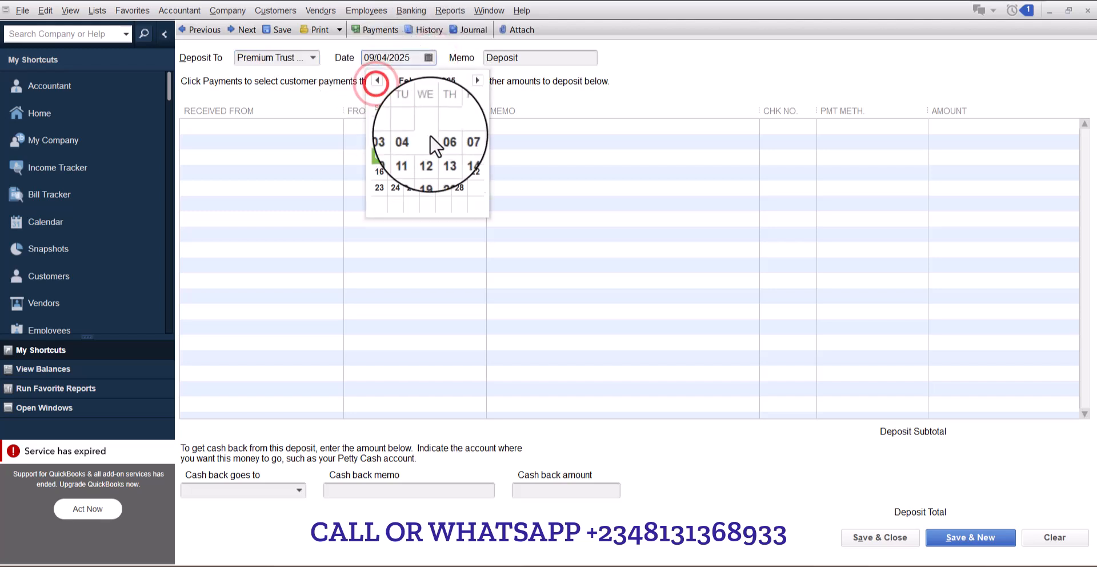
pyautogui.click(459, 184)
pyautogui.click(266, 128)
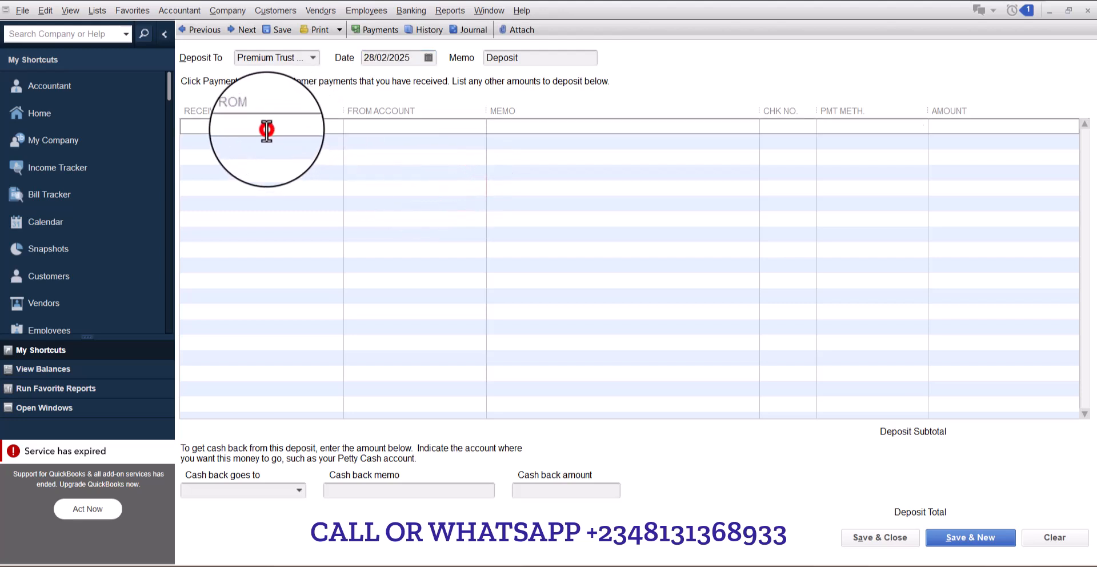
# - Set the first deposit line to received from ABUBAKAR, from account Accounts Payable
pyautogui.write('AB')
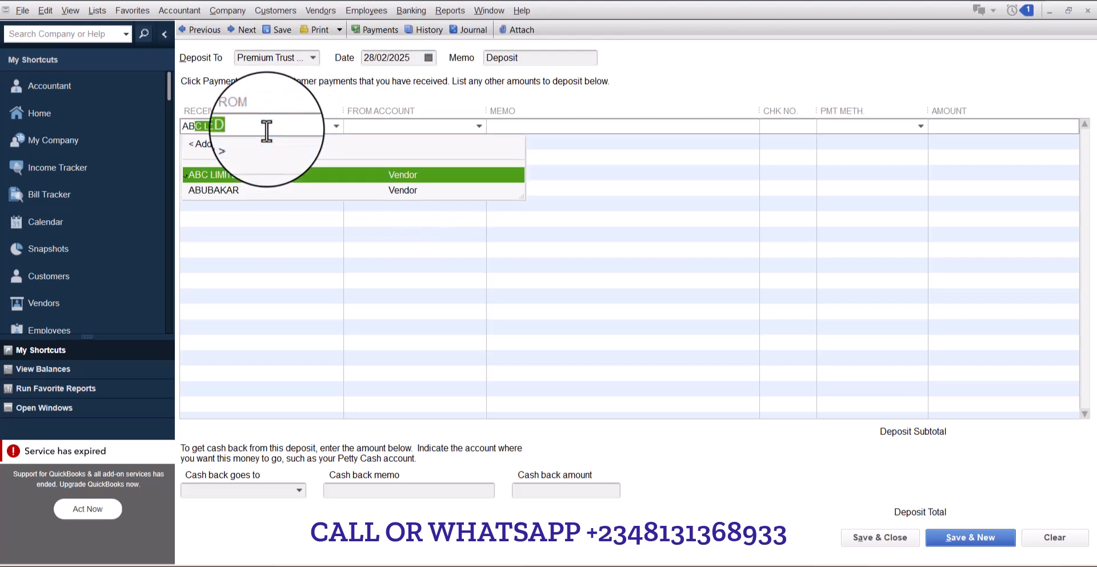
pyautogui.write('U')
pyautogui.press('Tab')
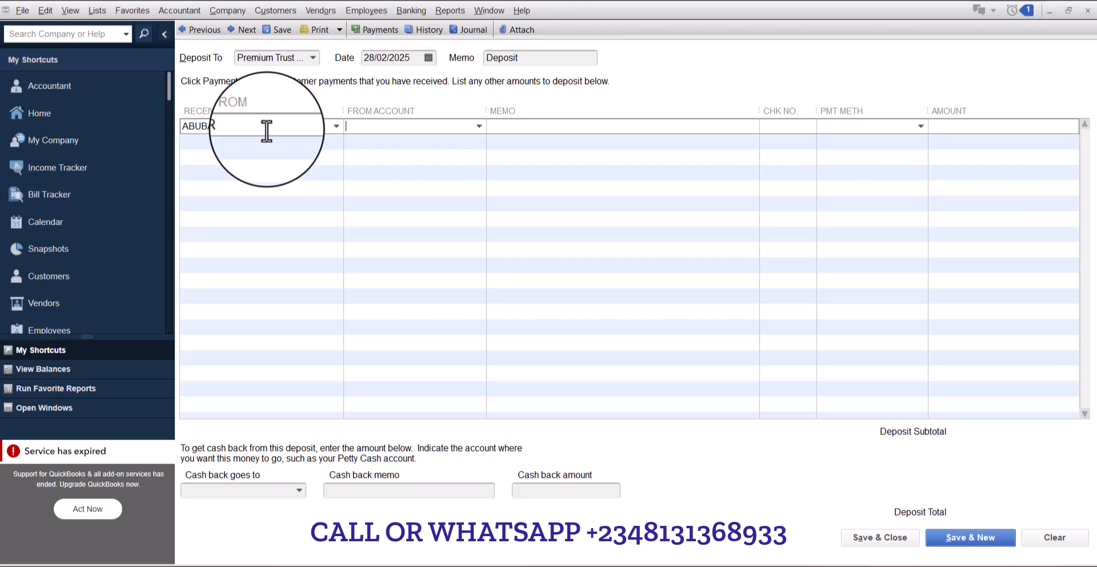
pyautogui.write('Accounts Payable')
pyautogui.press('Tab')
# - Set the deposit memo to "Feb 2025 Contribution" and copy the same text into the line's memo
pyautogui.click(547, 55)
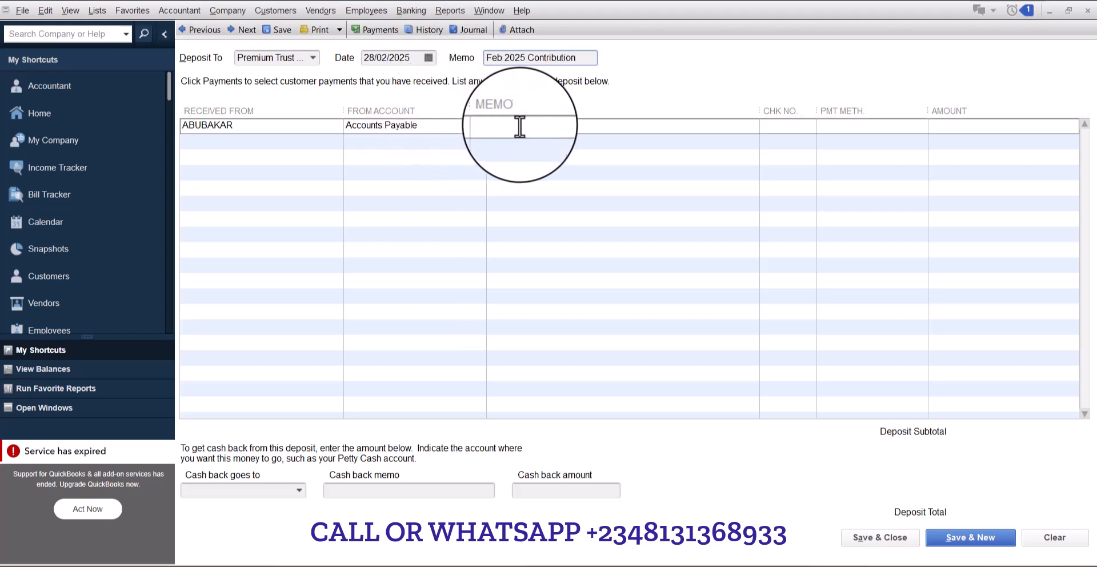
pyautogui.moveTo(577, 57); pyautogui.dragTo(475, 47)
pyautogui.hotkey('ctrl', 'c')
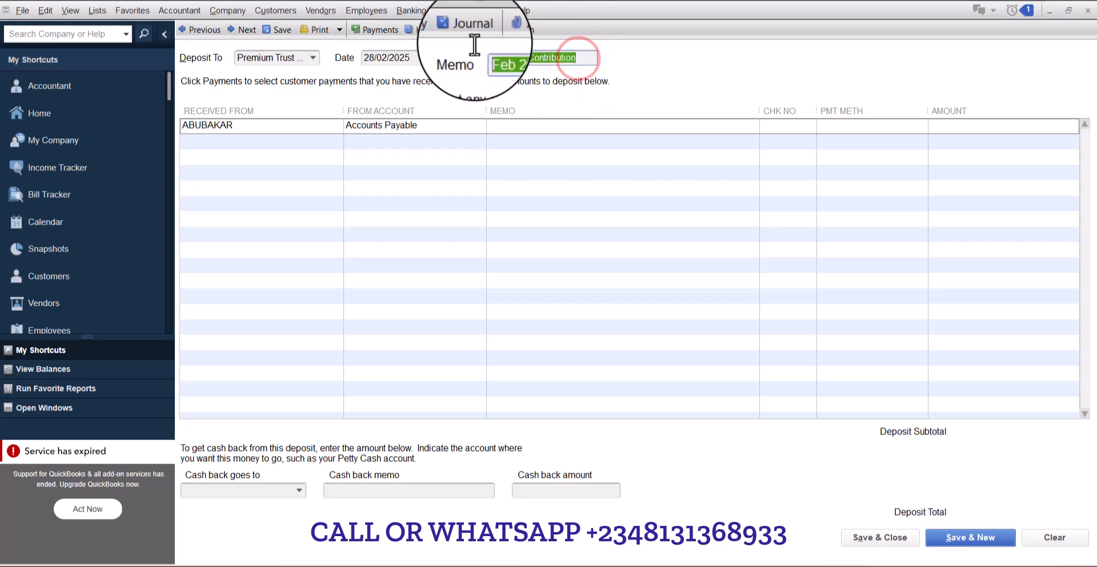
pyautogui.click(596, 125)
pyautogui.hotkey('ctrl', 'v')
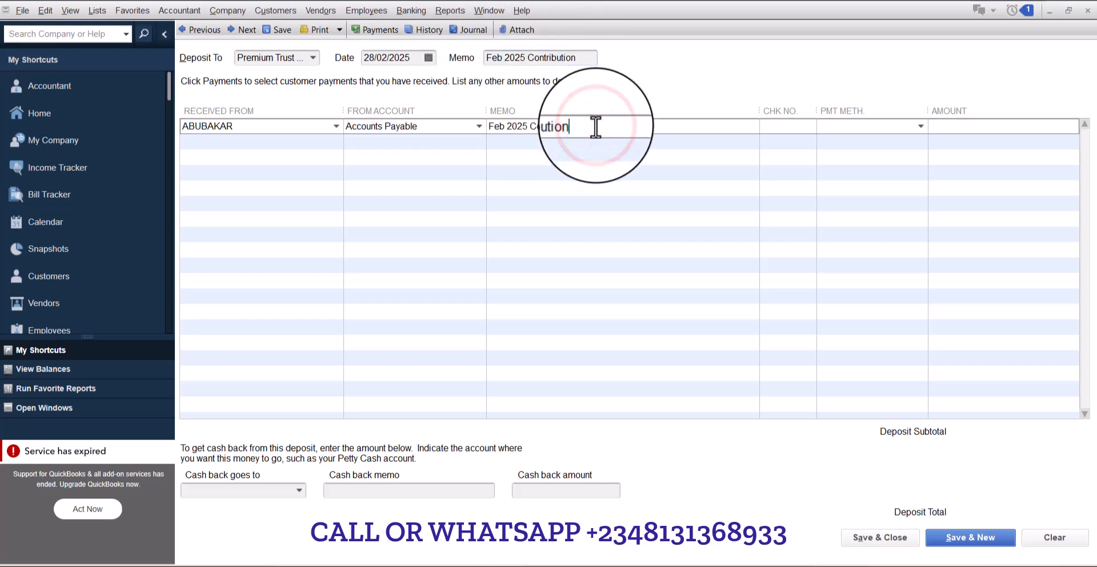
# - Enter 150000 as the line amount and save the deposit, starting a new one
pyautogui.click(982, 133)
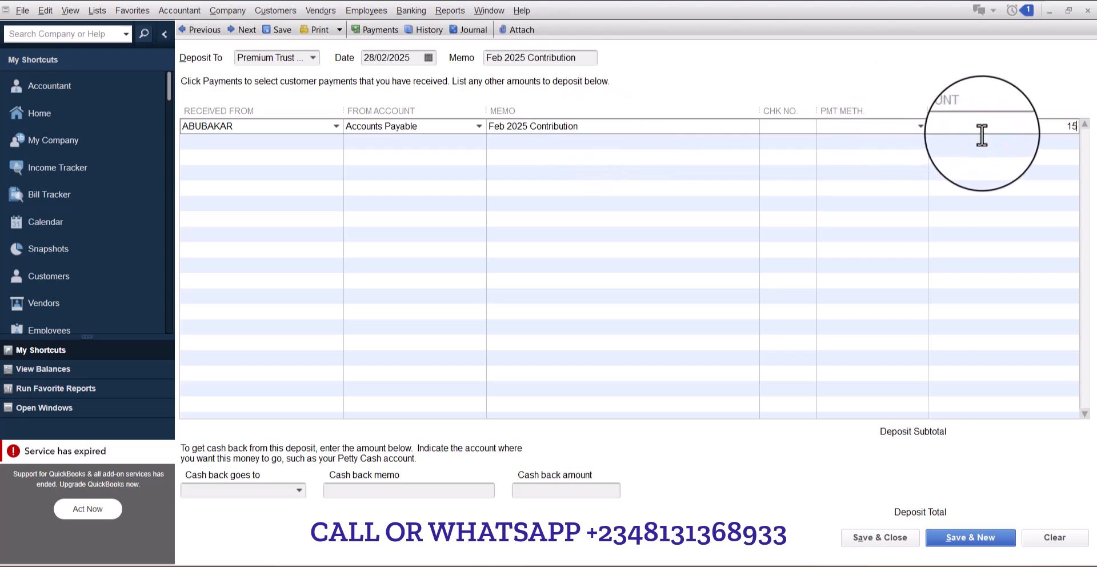
pyautogui.press('Tab')
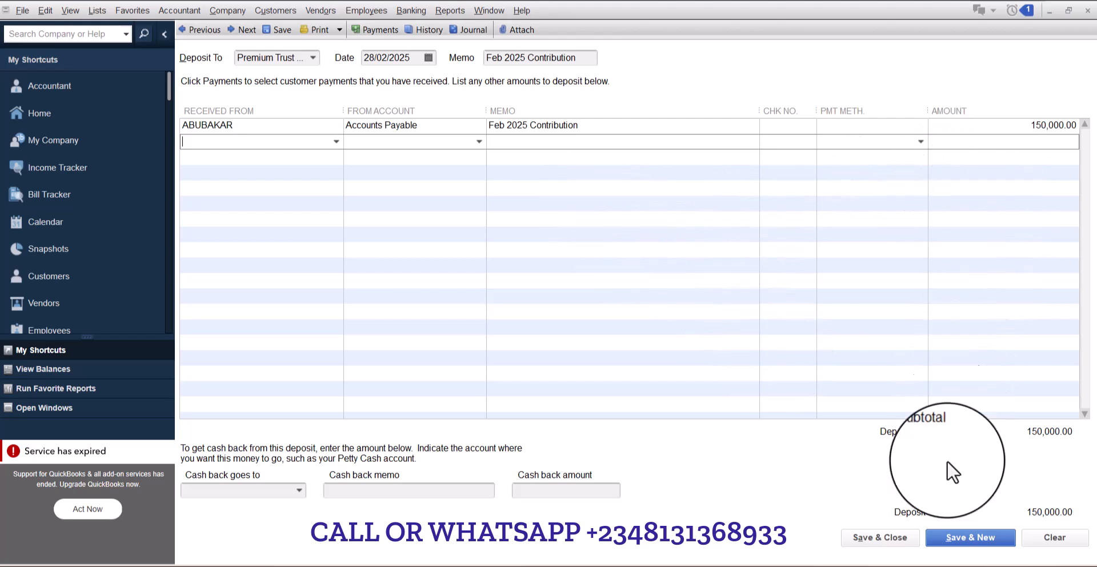
pyautogui.click(964, 539)
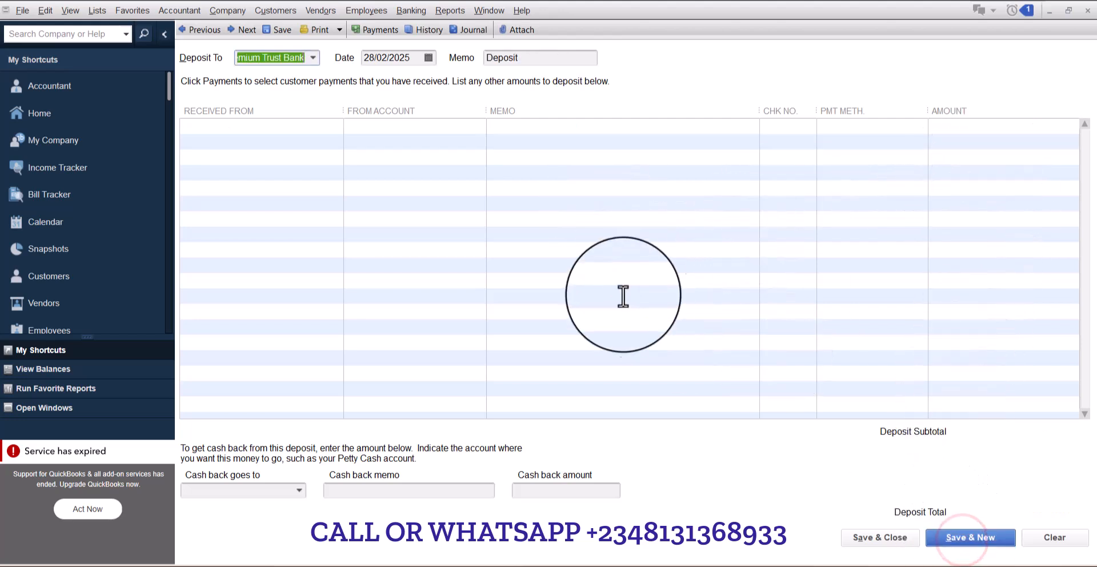
# - Set the new deposit's date to 31/03/2025 and move to the first line's Received From cell
pyautogui.click(428, 57)
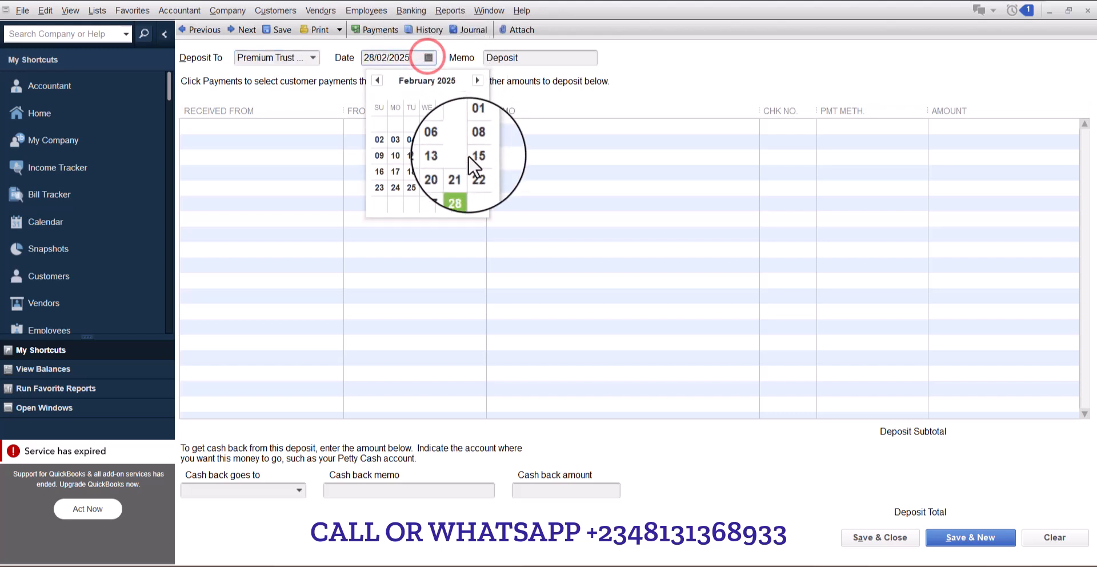
pyautogui.click(478, 81)
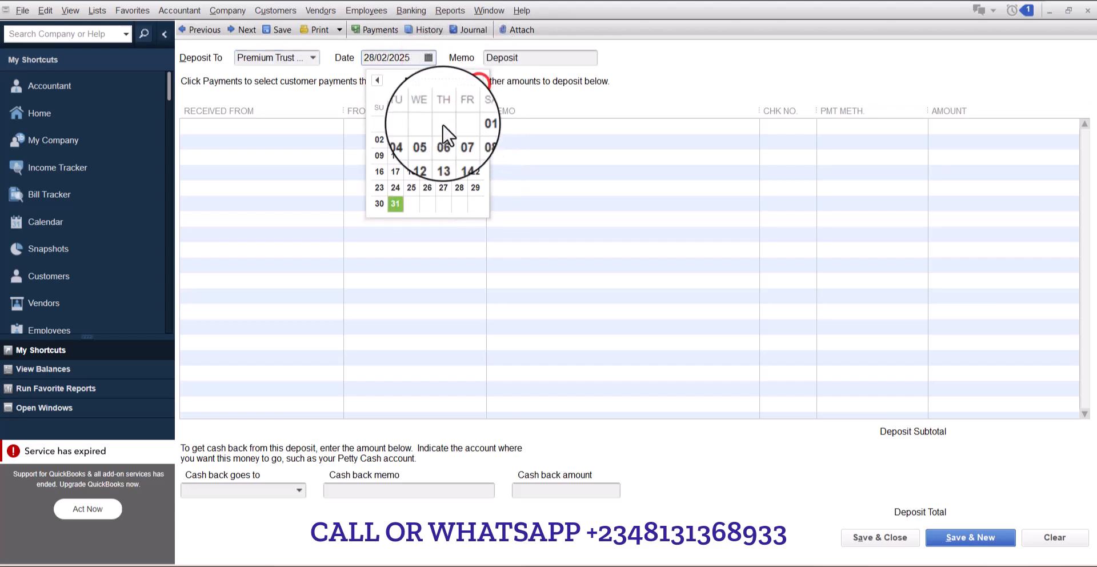
pyautogui.click(396, 204)
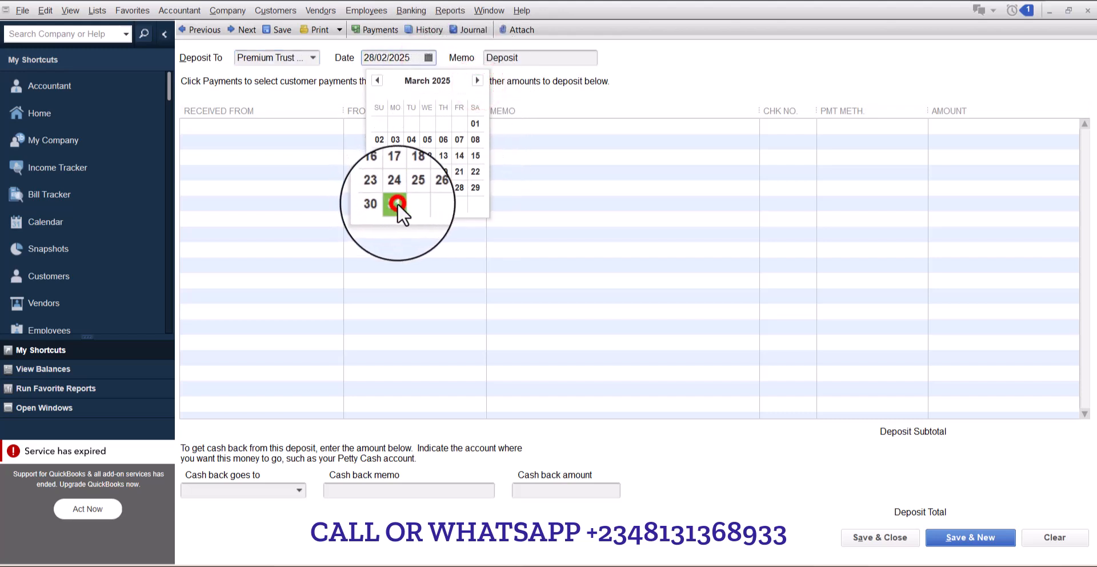
pyautogui.click(255, 127)
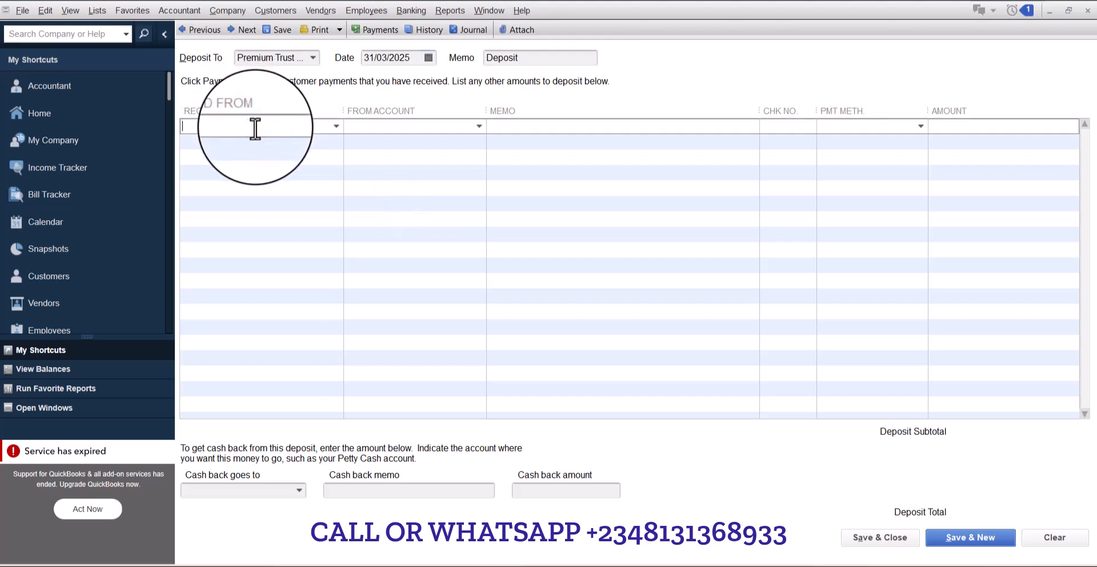
# - Set the first deposit line to received from ABUBAKAR, from account Accounts Payable
pyautogui.write('ABUBAKAR')
pyautogui.press('Tab')
pyautogui.write('a')
pyautogui.press('Tab')
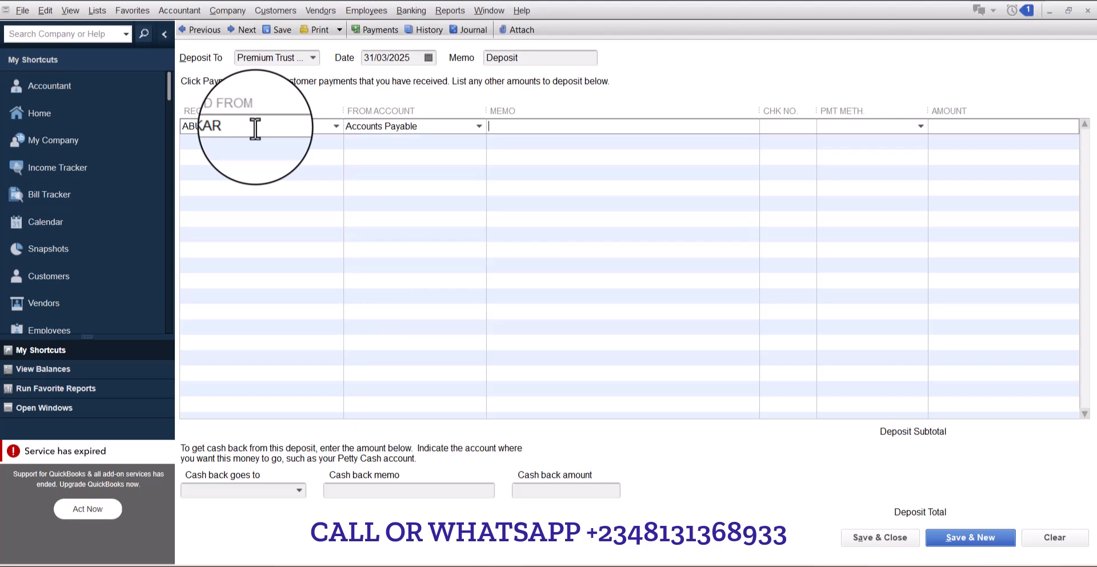
# - Set the deposit memo to "Mar 2025 Contribution" and copy the same text into the line's memo
pyautogui.click(532, 56)
pyautogui.doubleClick(535, 58)
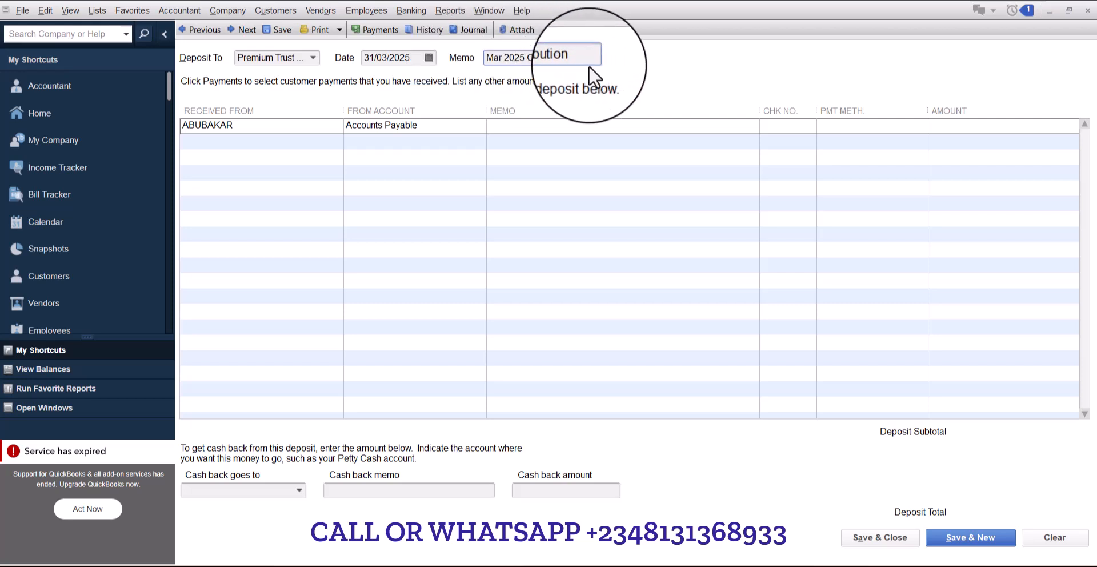
pyautogui.moveTo(583, 57); pyautogui.dragTo(467, 74)
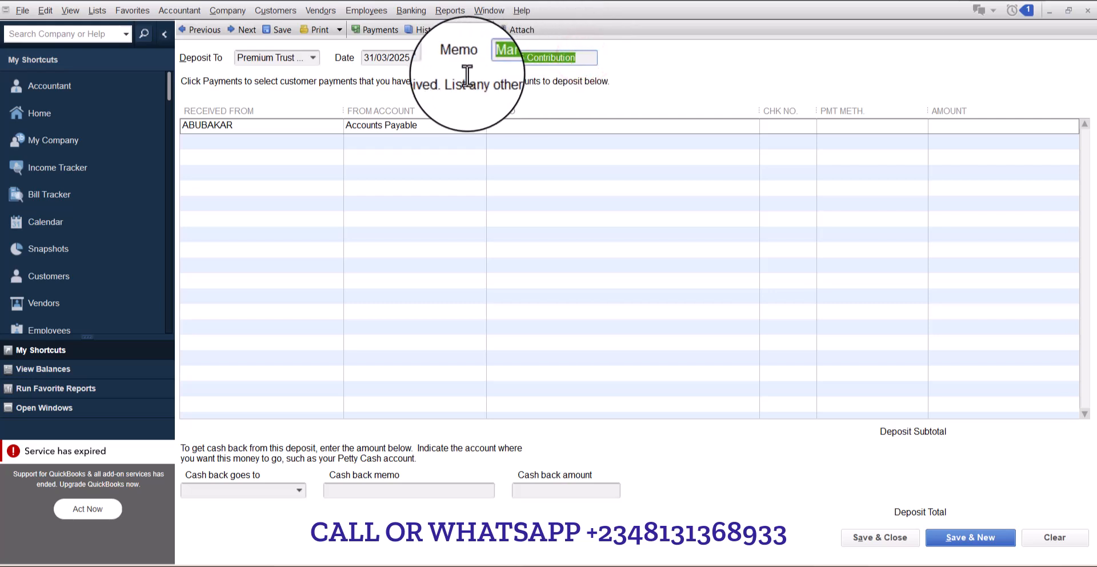
pyautogui.hotkey('ctrl', 'c')
pyautogui.click(561, 129)
pyautogui.hotkey('ctrl', 'v')
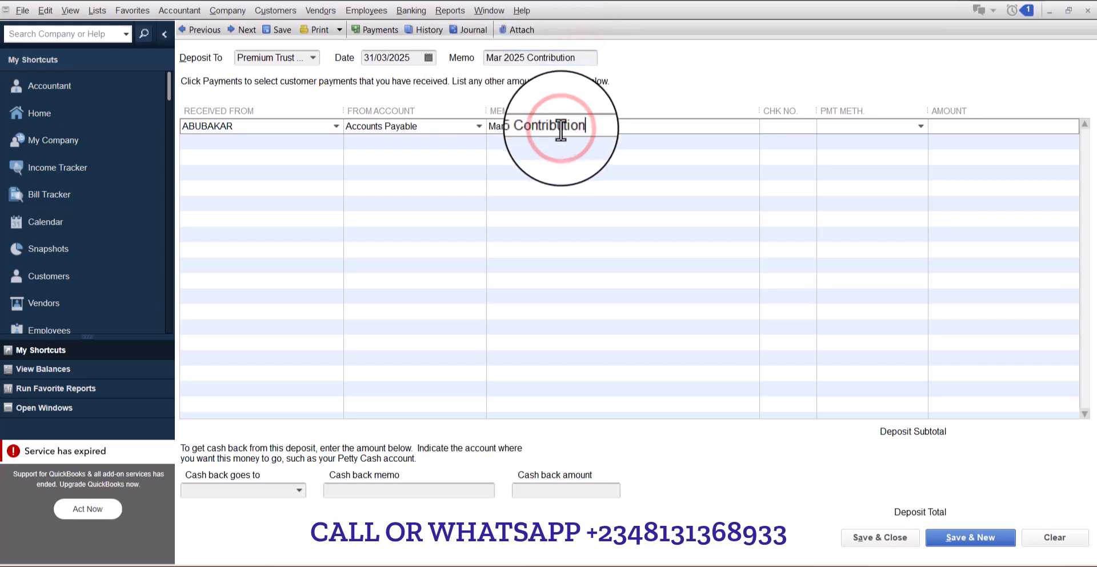
# - Enter 175,000 as the line amount and save and close the deposit
pyautogui.click(980, 132)
pyautogui.write('175000')
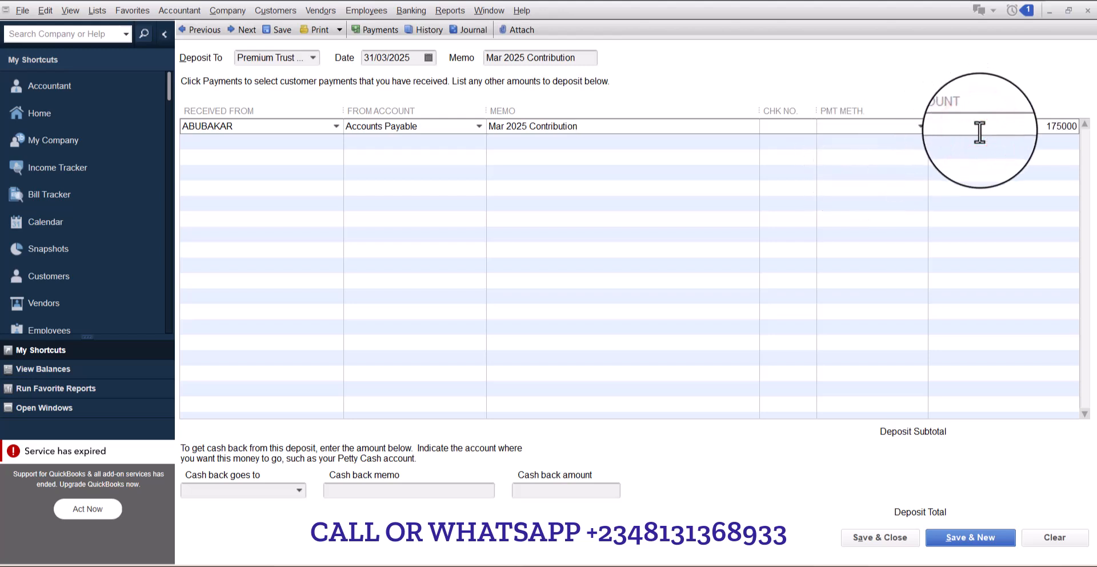
pyautogui.write('5,000')
pyautogui.press('Tab')
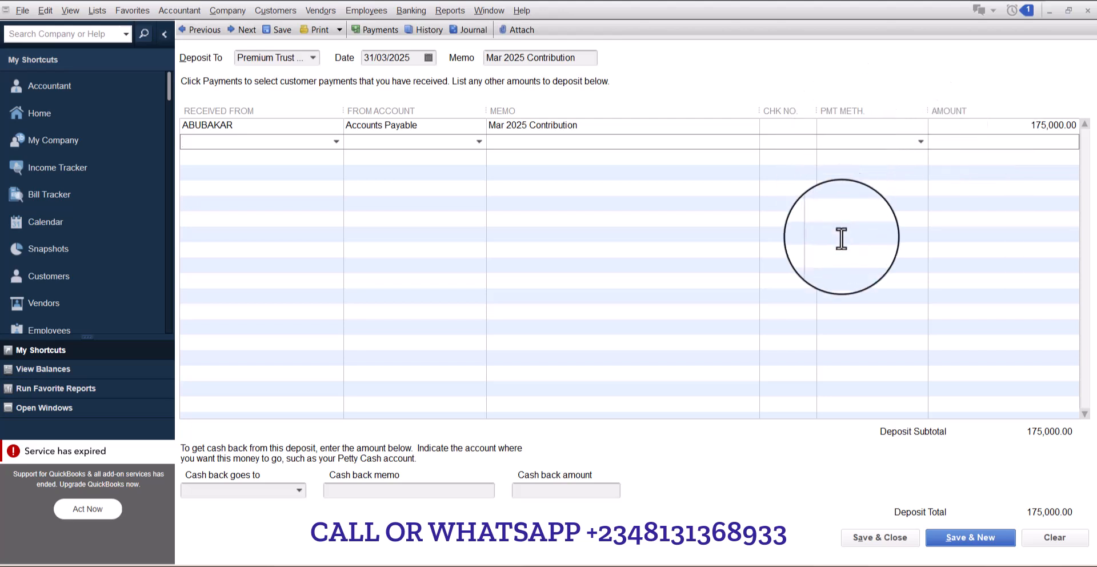
pyautogui.click(866, 546)
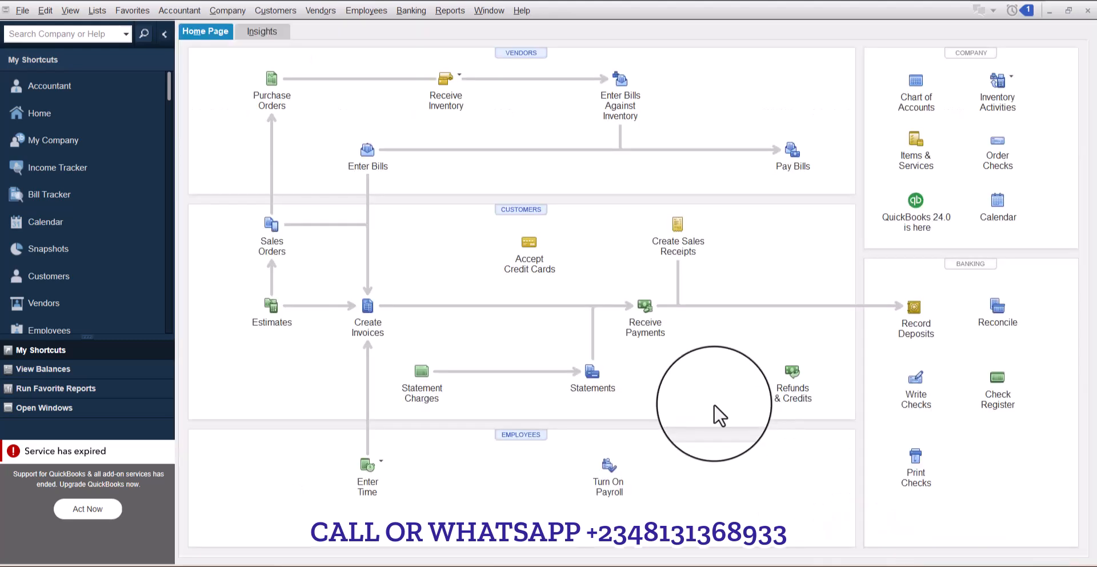
# - Open the standard Balance Sheet report
pyautogui.click(450, 10)
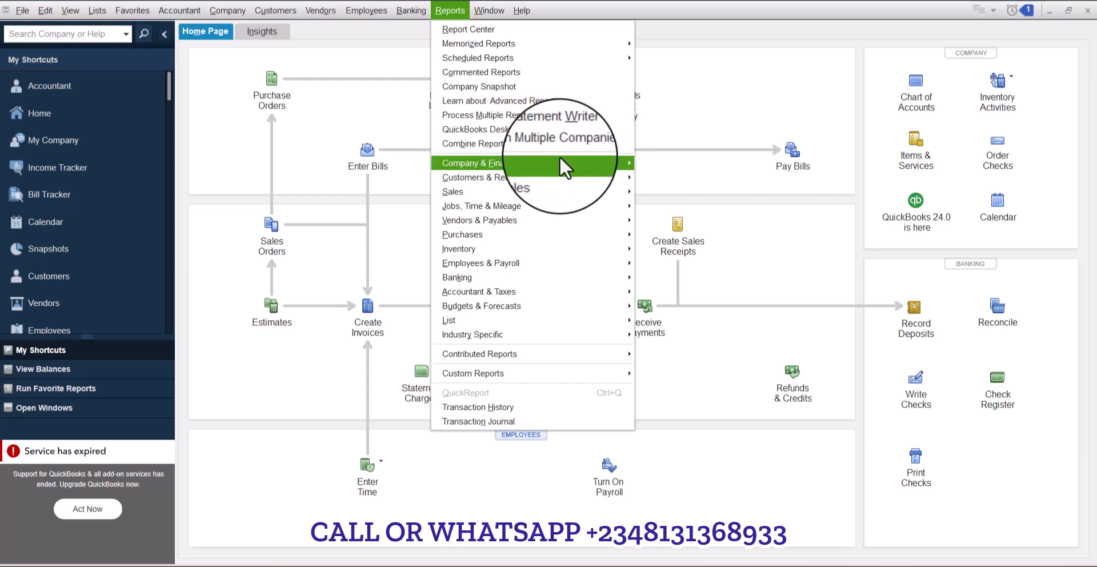
pyautogui.moveTo(560, 159)
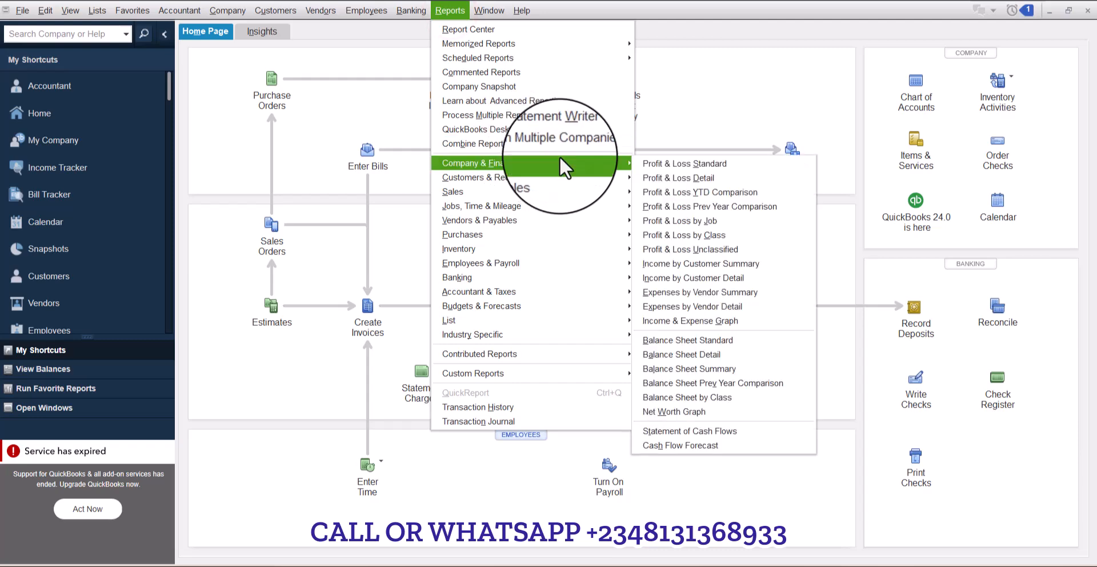
pyautogui.click(743, 338)
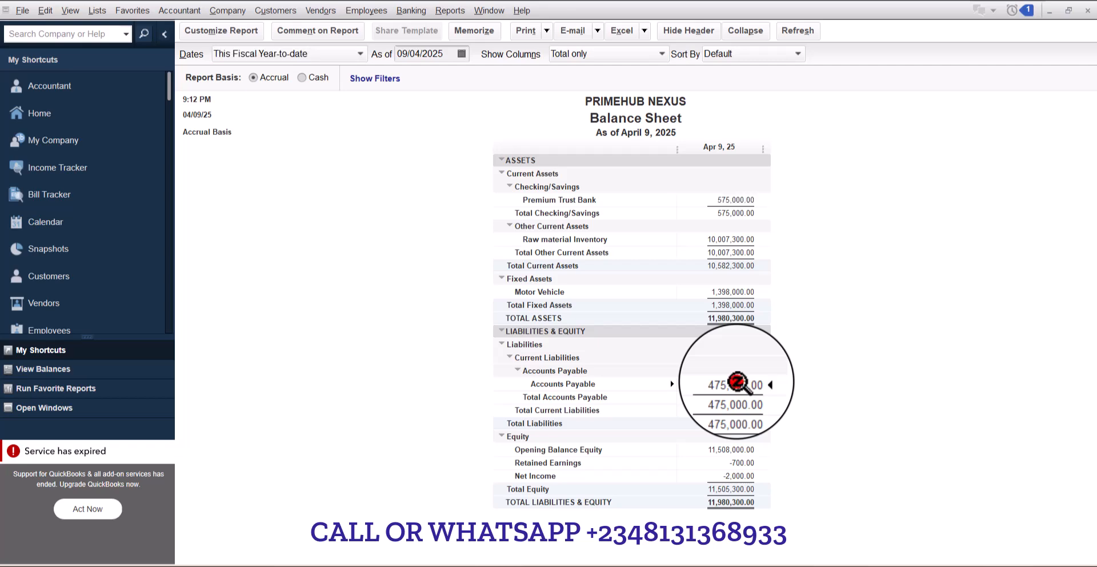
# - Drill into the Accounts Payable and Premium Trust Bank balances to review their transactions, closing each without memorizing
pyautogui.doubleClick(736, 382)
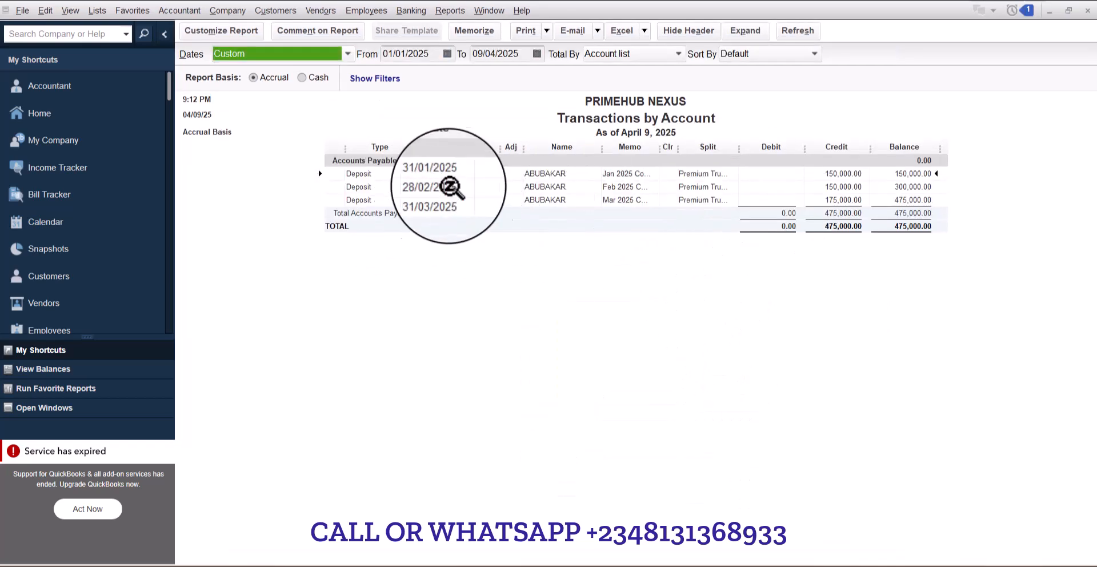
pyautogui.moveTo(661, 150); pyautogui.dragTo(731, 160)
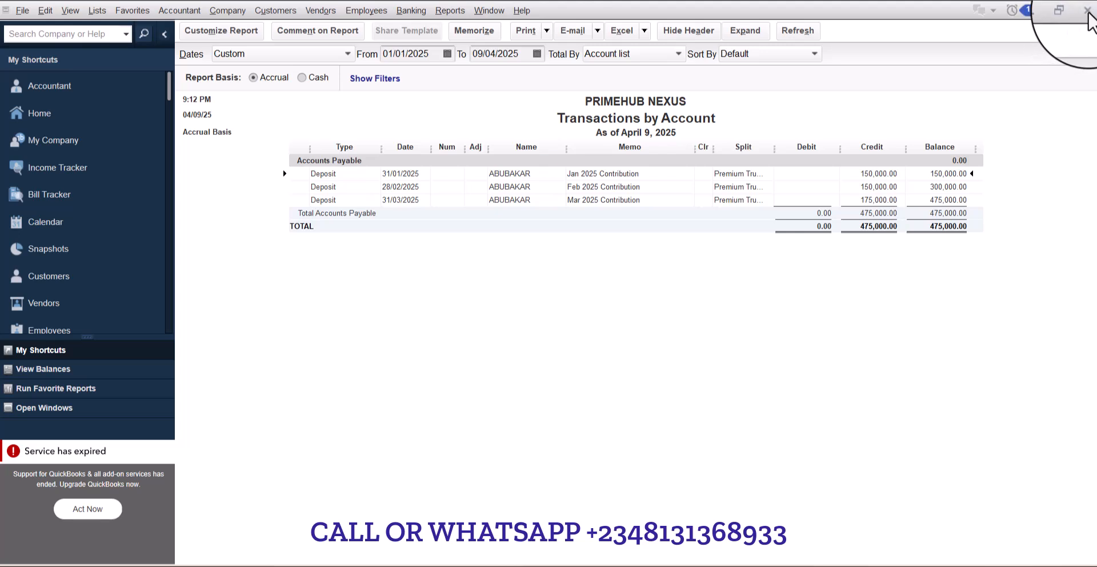
pyautogui.click(1087, 10)
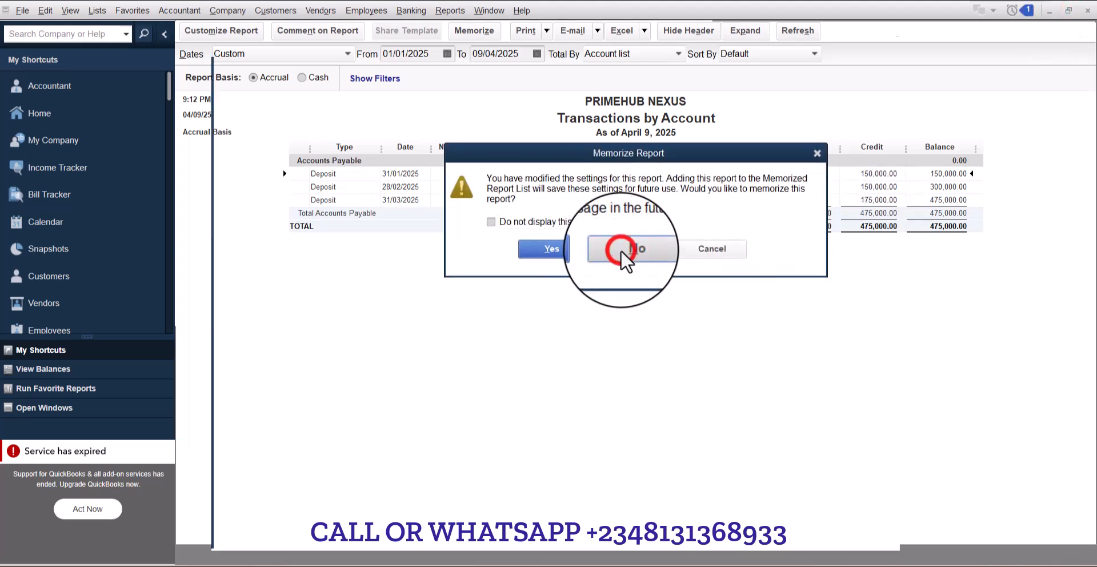
pyautogui.click(621, 256)
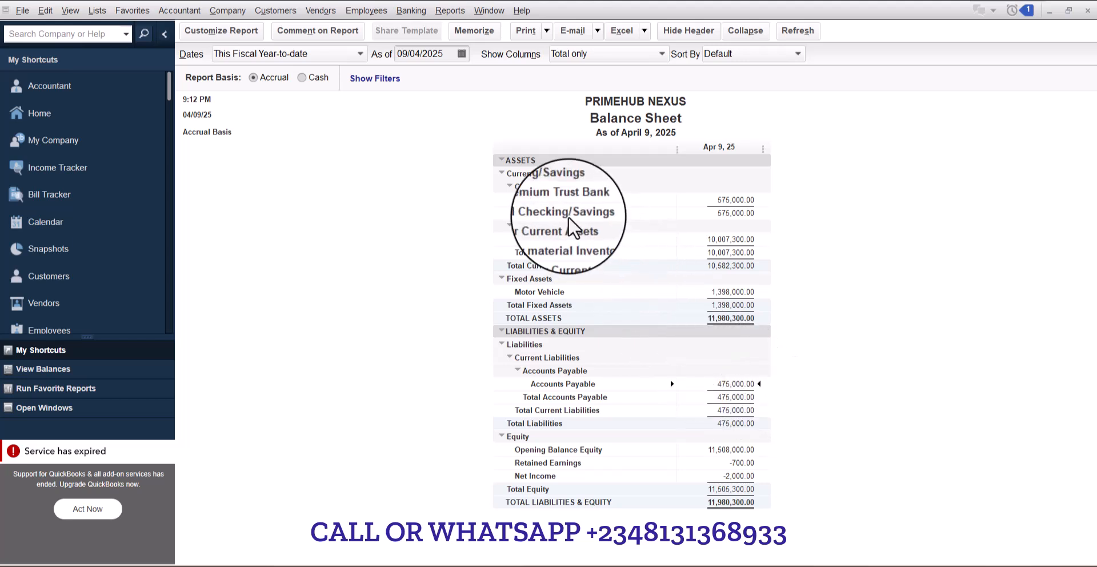
pyautogui.doubleClick(739, 199)
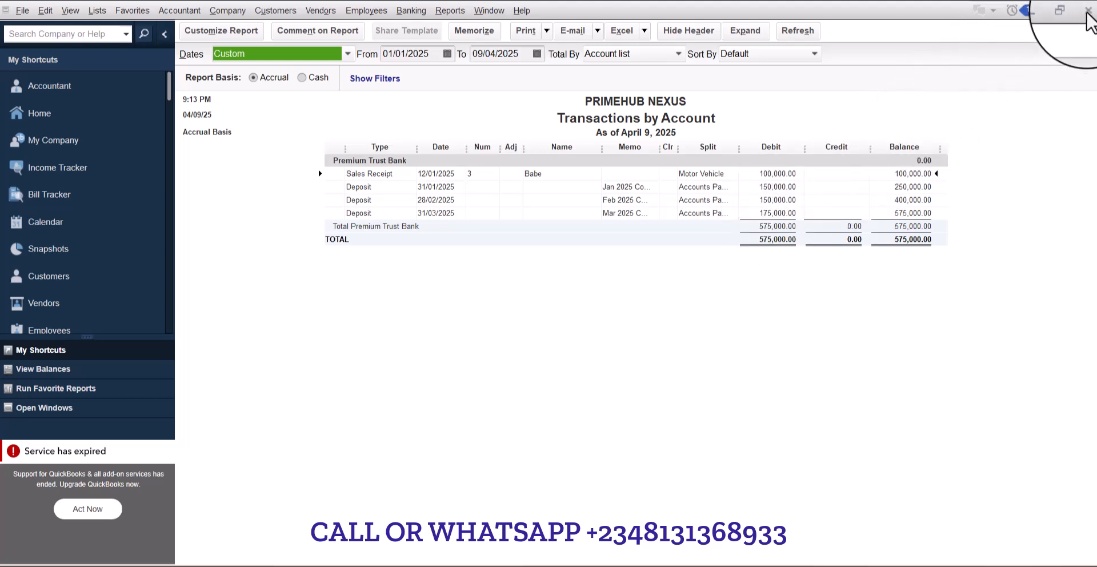
pyautogui.click(1086, 10)
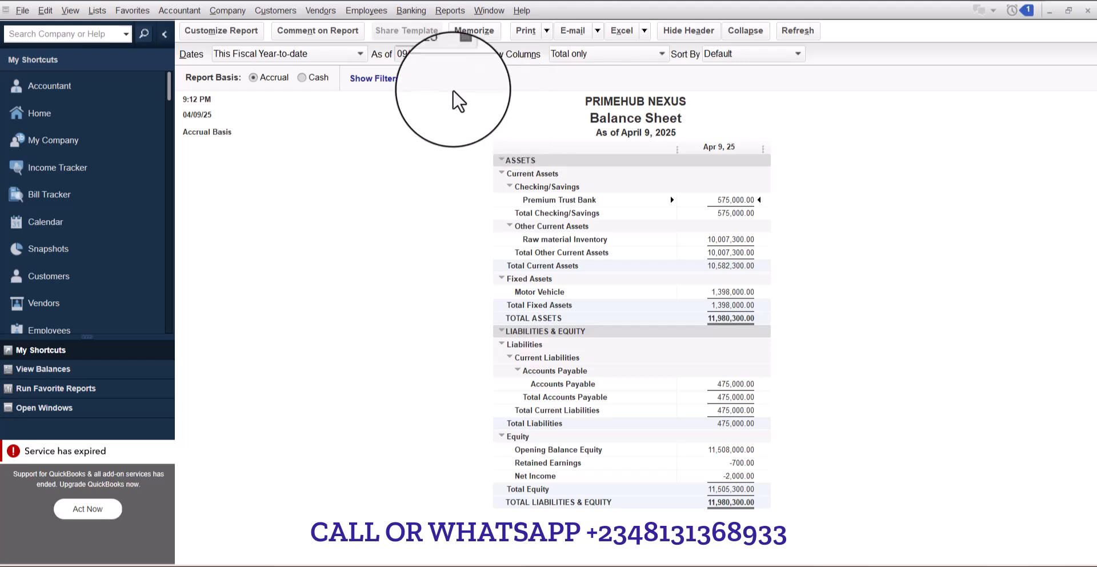
# - Open Write Checks for Premium Trust Bank and set the payee to ABUBAKAR
pyautogui.click(412, 15)
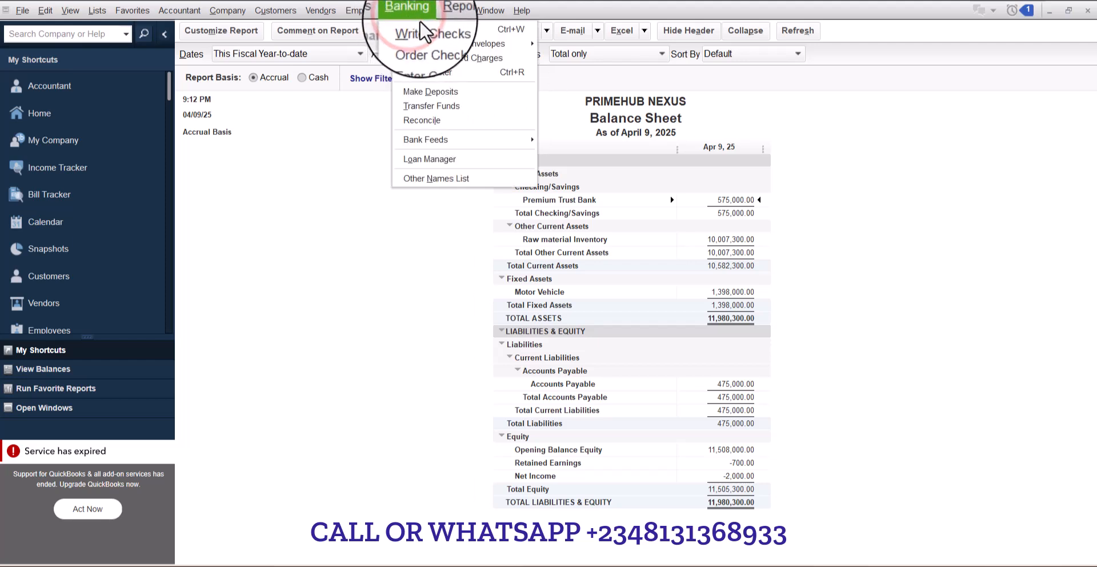
pyautogui.click(431, 26)
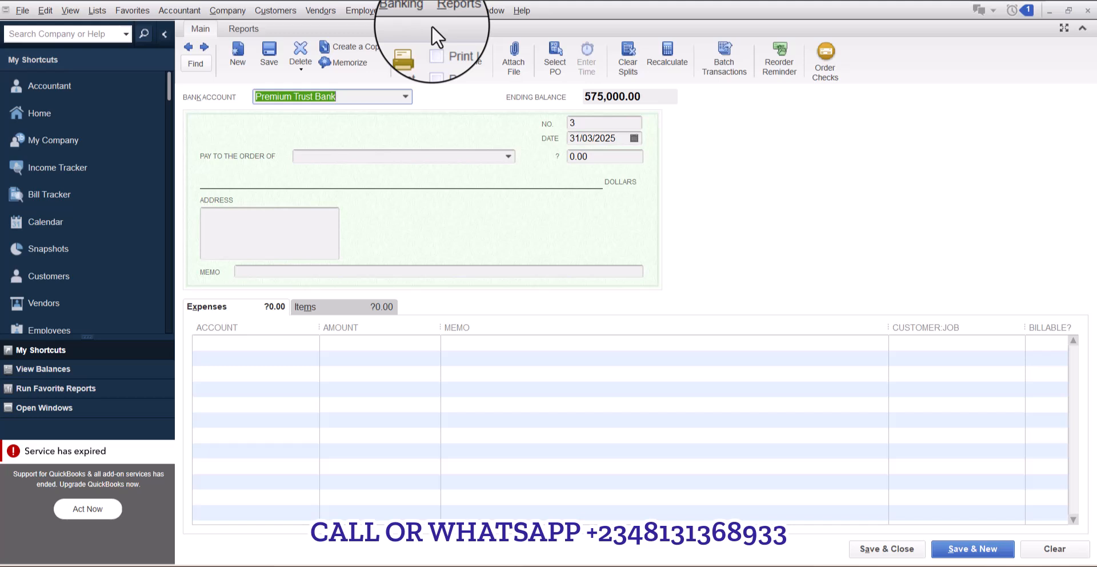
pyautogui.click(405, 96)
pyautogui.click(333, 143)
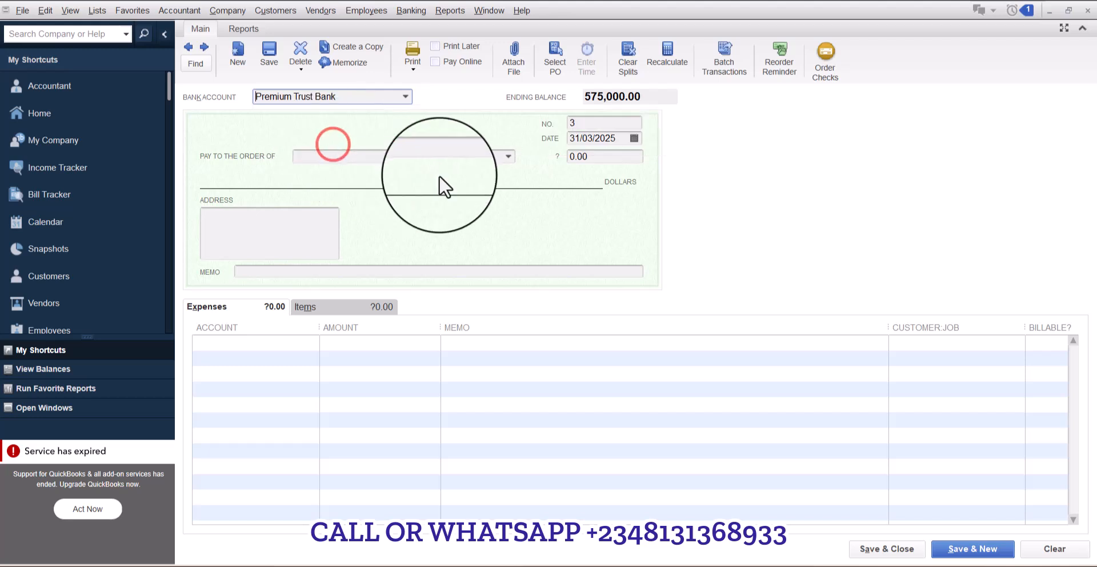
pyautogui.click(489, 158)
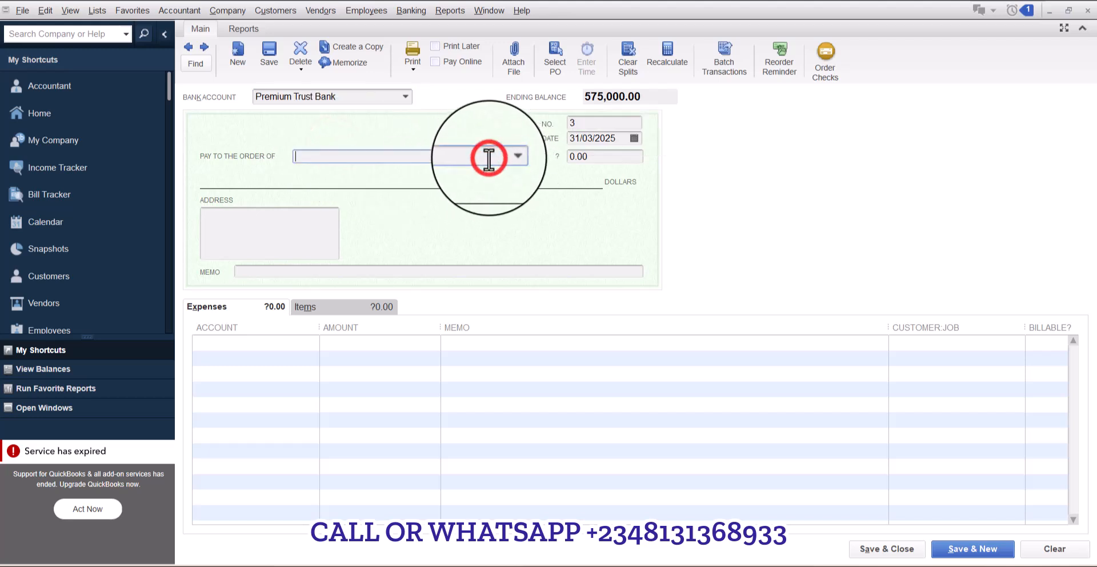
pyautogui.write('AB')
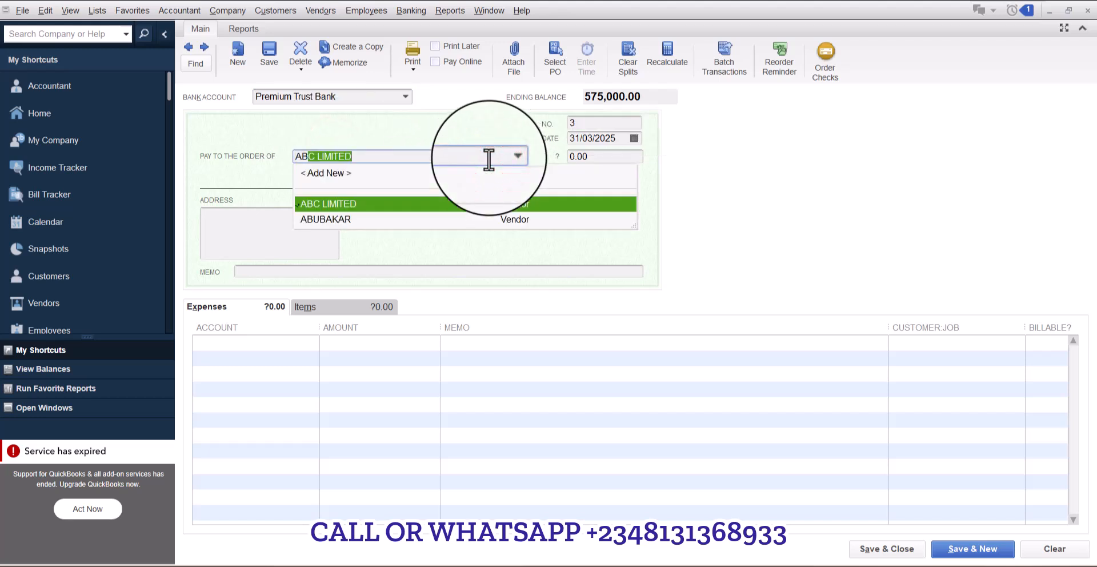
pyautogui.write('UBAKAR')
pyautogui.press('Tab')
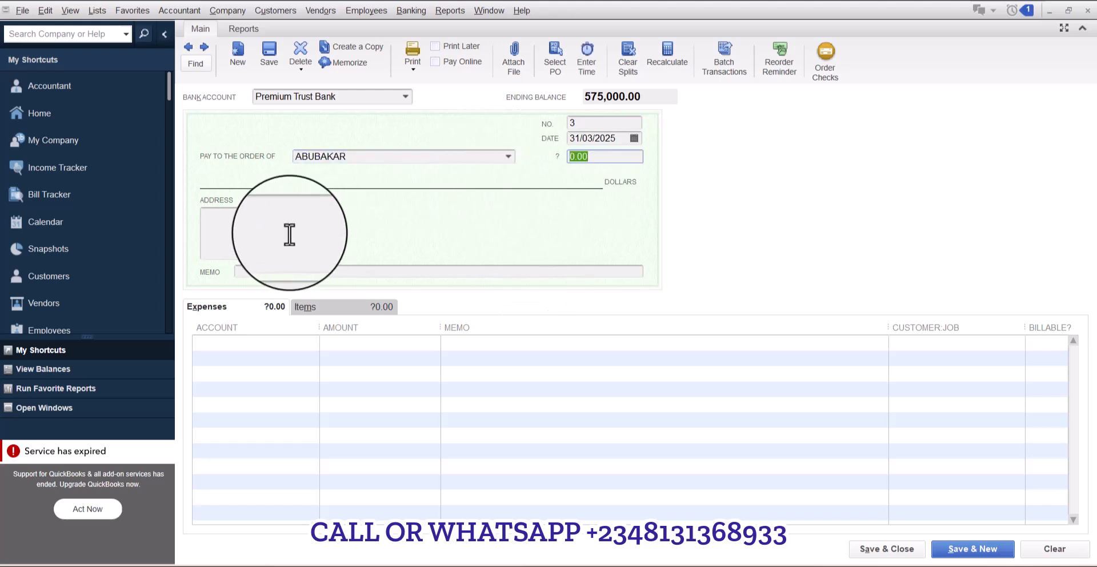
# - Switch back to the open Balance Sheet window
pyautogui.click(57, 407)
pyautogui.click(59, 115)
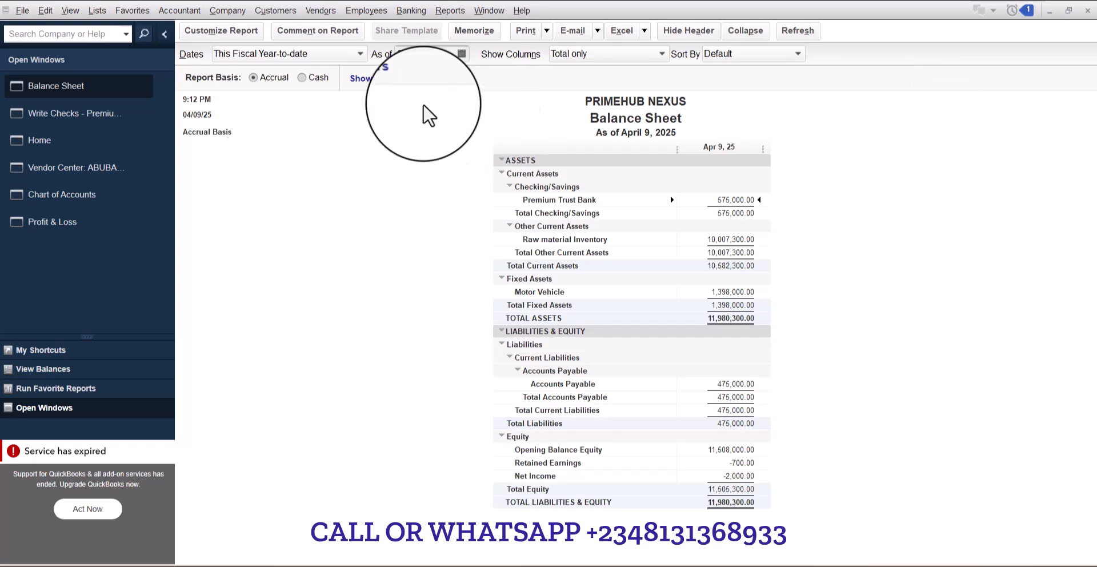
# - Return to the check being written and set its date to 30/04/2025
pyautogui.click(71, 109)
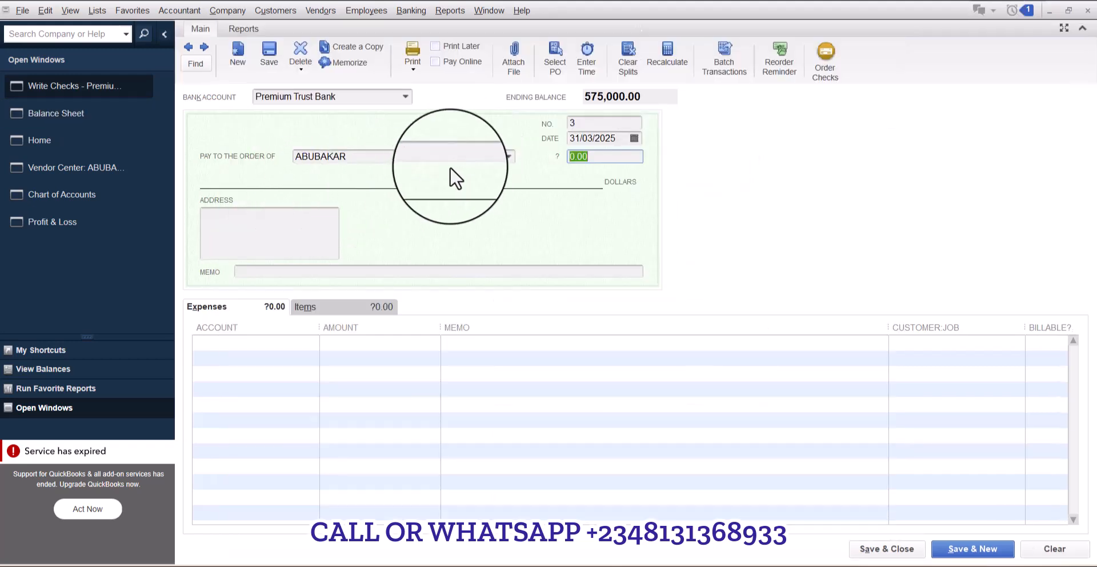
pyautogui.click(636, 137)
pyautogui.click(681, 158)
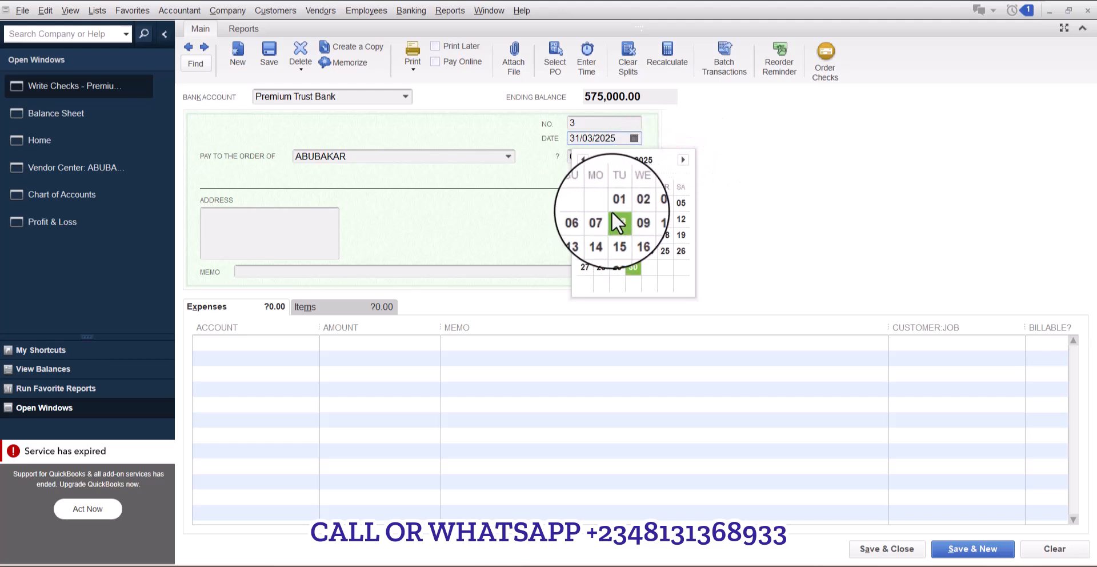
pyautogui.click(633, 270)
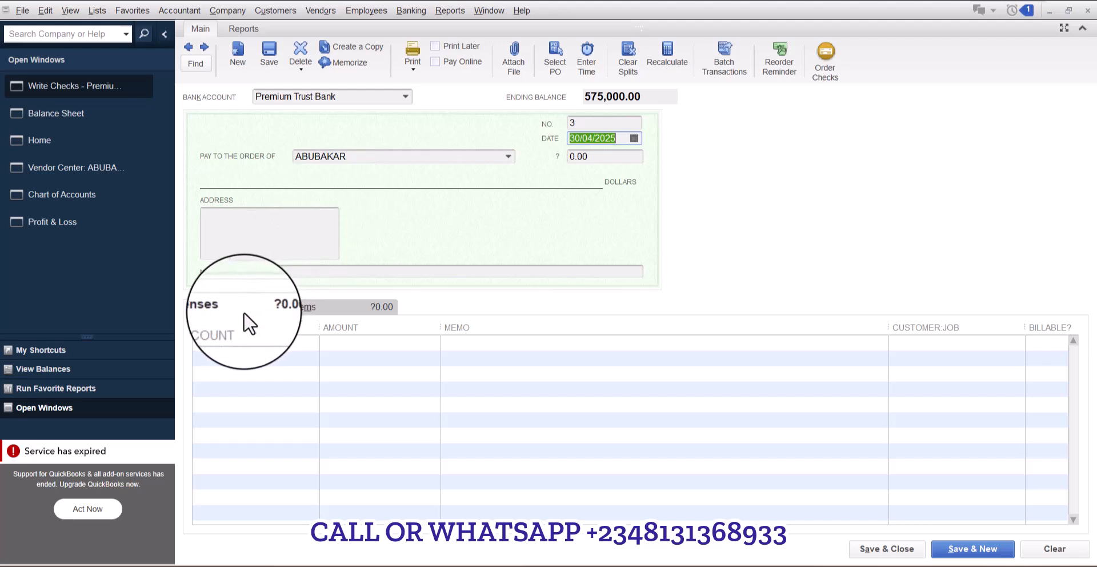
# - Set the check's expense account line to Accounts Payable
pyautogui.click(310, 311)
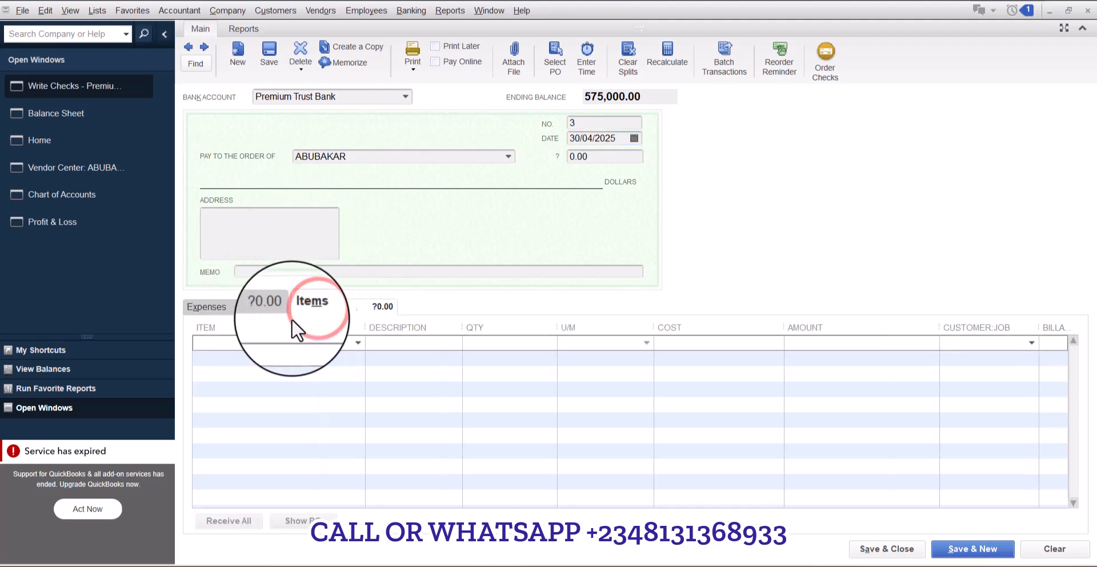
pyautogui.click(228, 308)
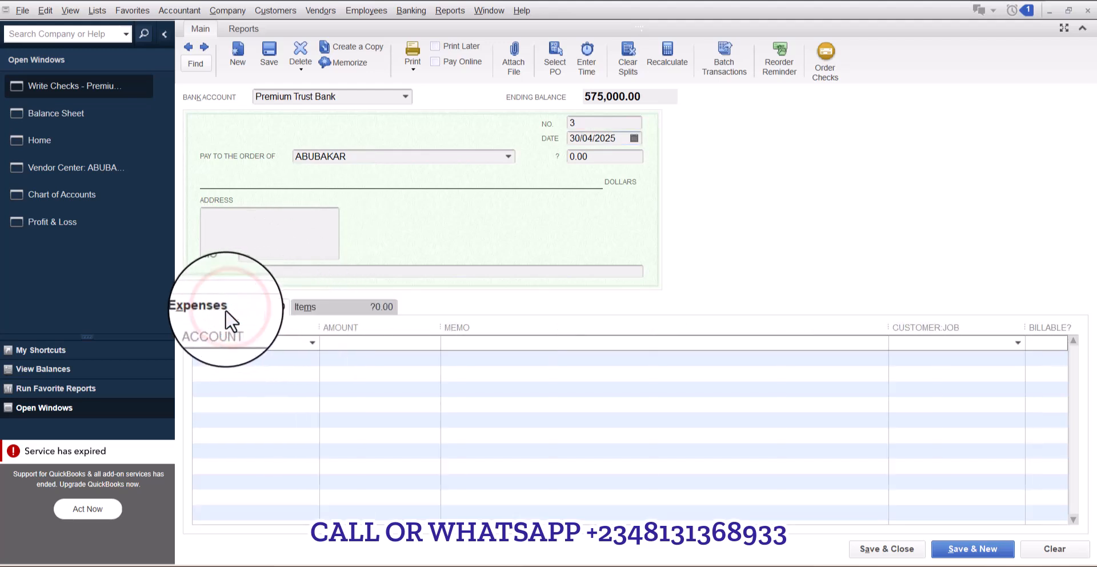
pyautogui.write('Accounts Payable')
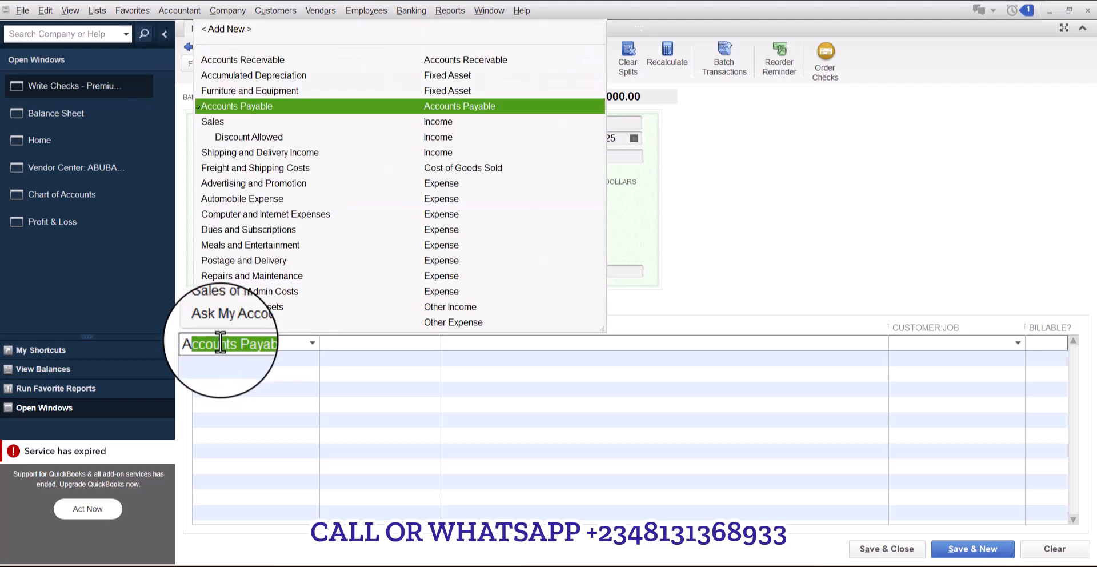
pyautogui.press('Tab')
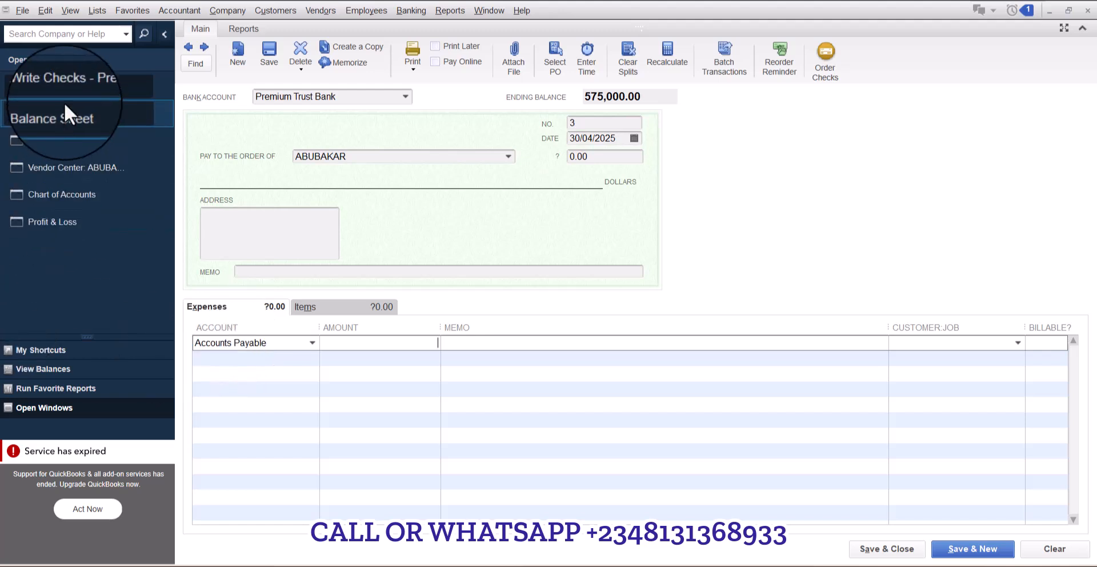
# - Glance at the Balance Sheet, then enter 475000 as the Accounts Payable expense amount on the check
pyautogui.click(78, 107)
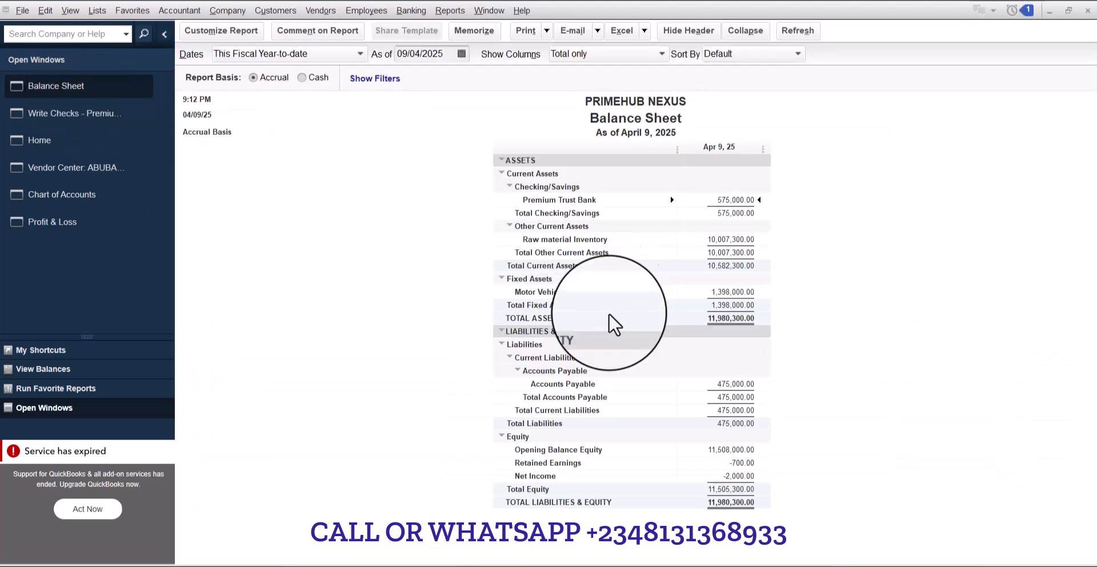
pyautogui.click(82, 107)
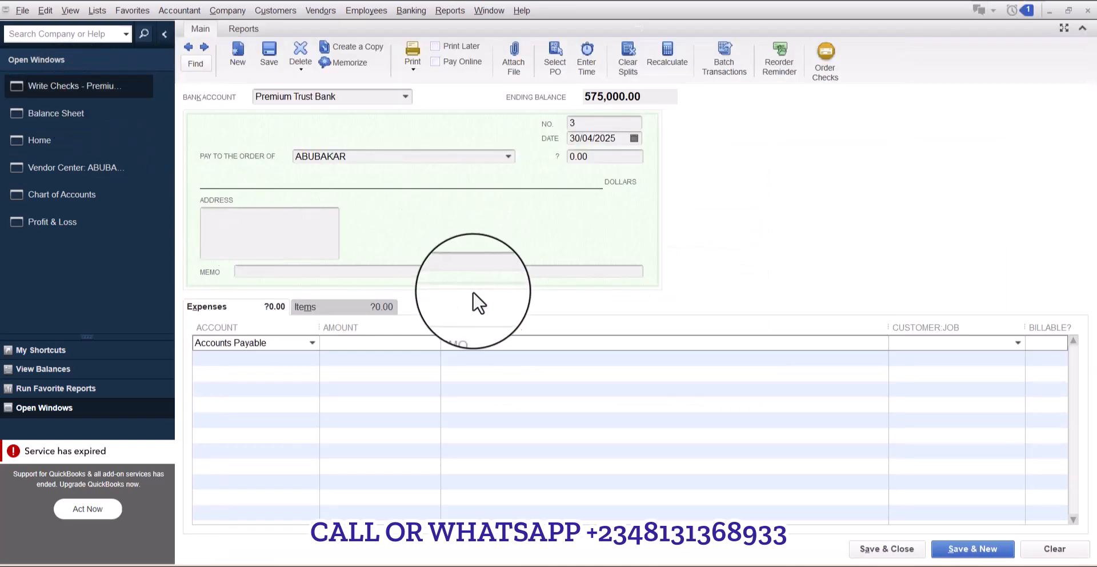
pyautogui.write('475000')
pyautogui.click(498, 343)
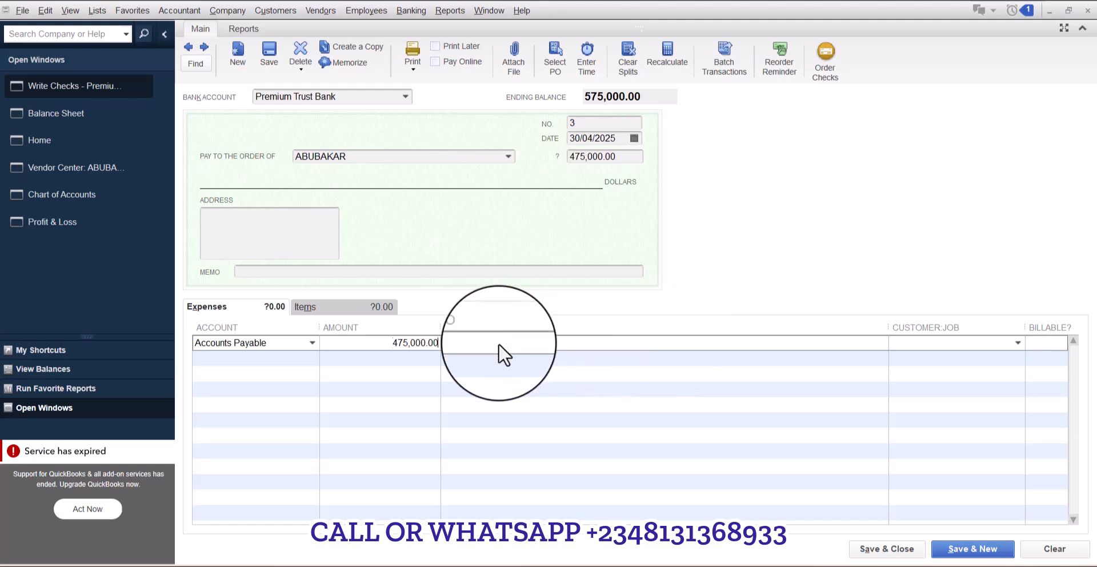
# - Write the check memo as "Payment to client for contribution"
pyautogui.click(396, 272)
pyautogui.write('Payment')
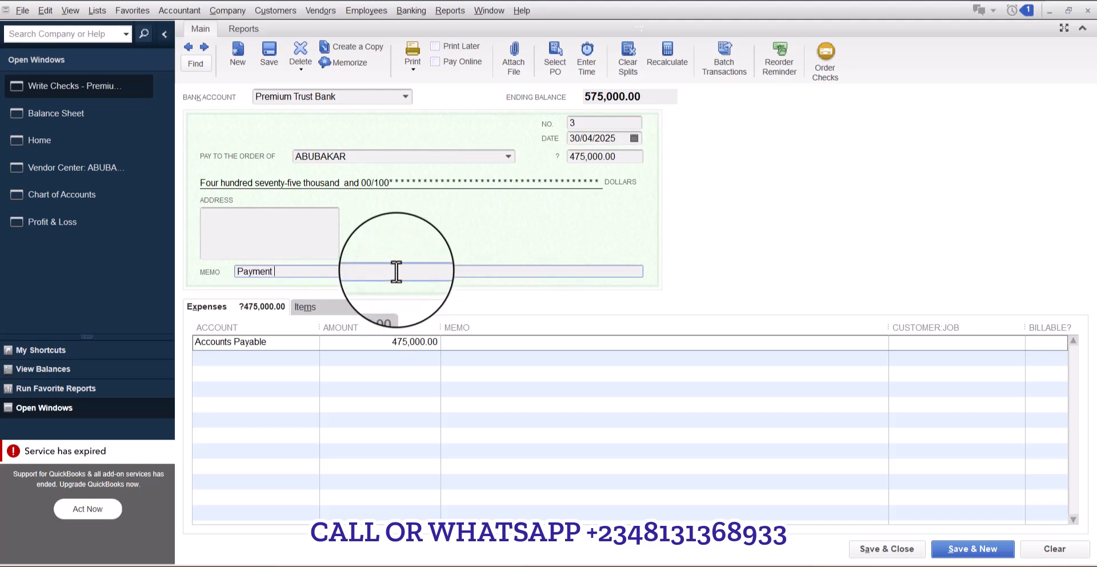
pyautogui.write(' o')
pyautogui.press('BackSpace')
pyautogui.write('for contribution')
pyautogui.click(285, 276)
pyautogui.write('cli')
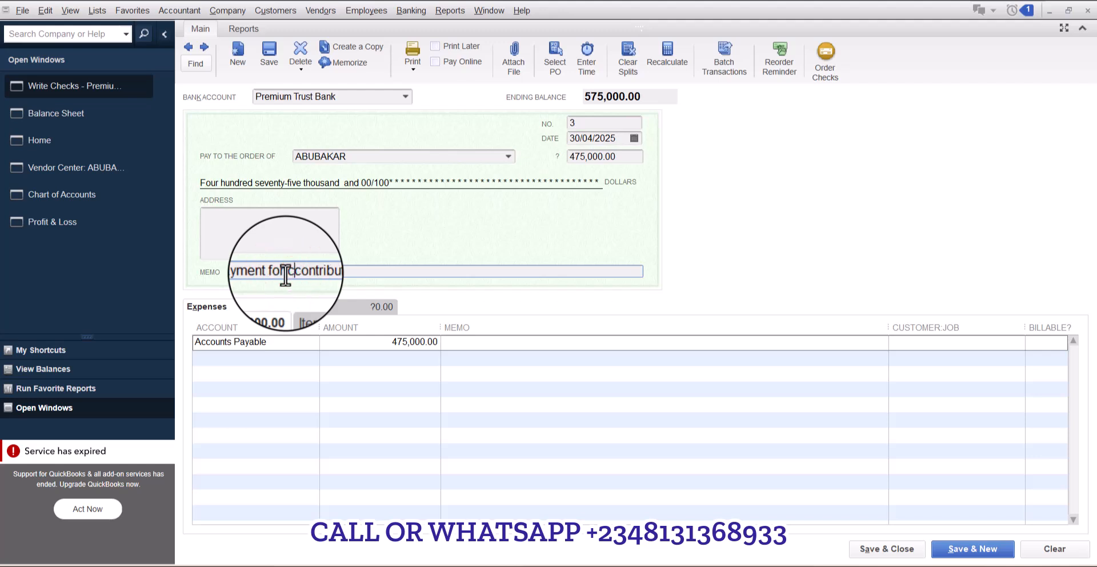
pyautogui.write('ent for cli')
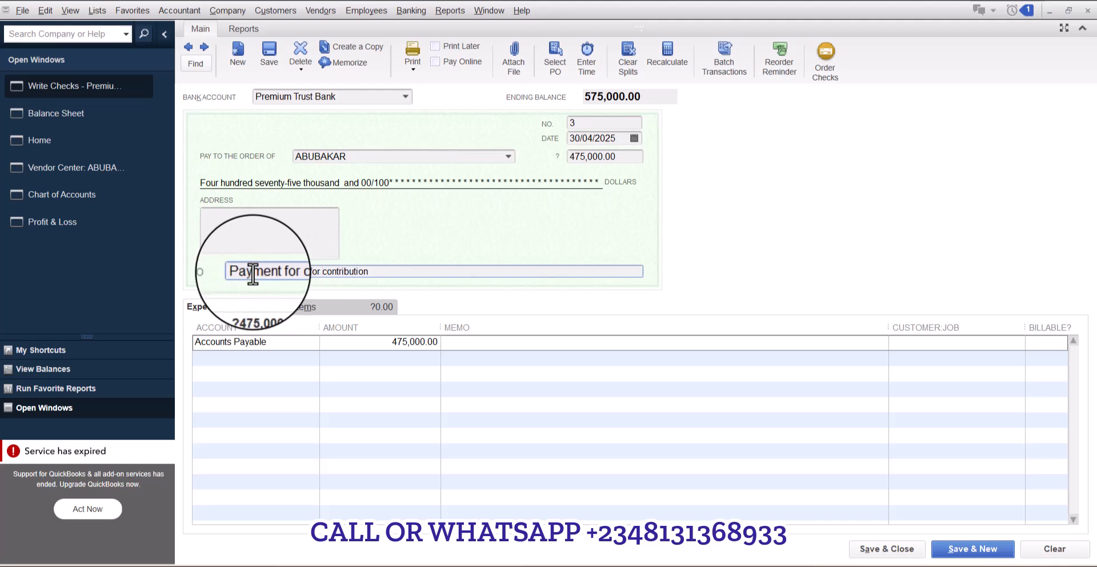
pyautogui.click(282, 273)
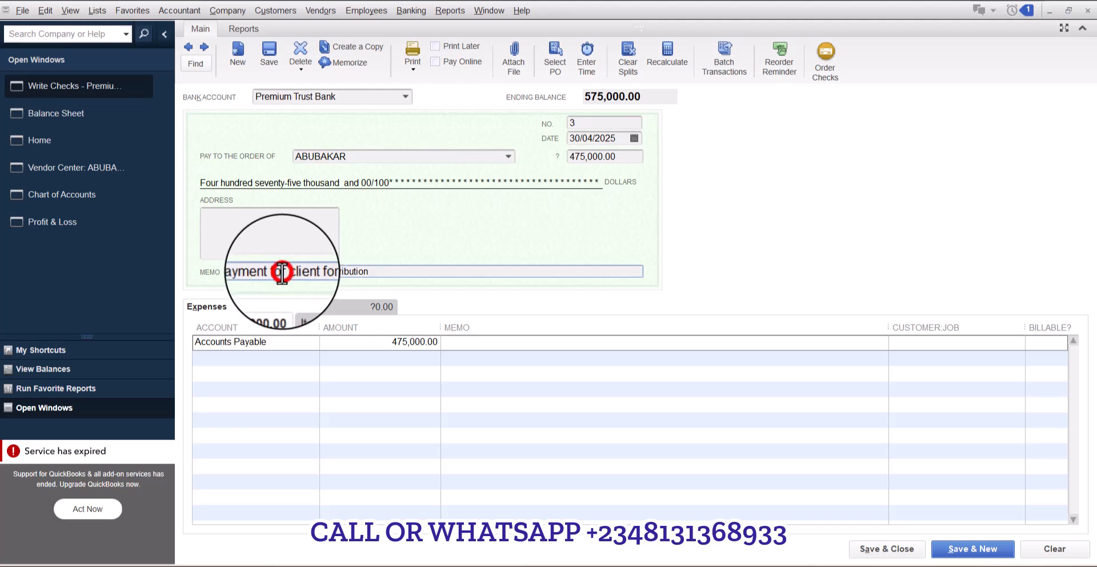
pyautogui.press('BackSpace')
pyautogui.press('BackSpace')
pyautogui.press('BackSpace')
pyautogui.write('to')
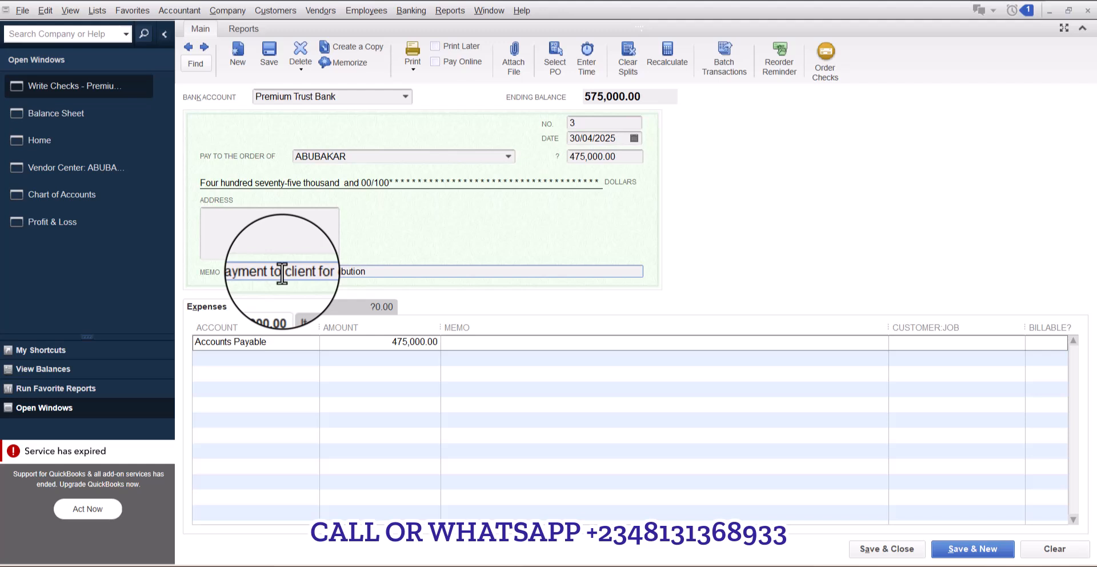
pyautogui.click(371, 272)
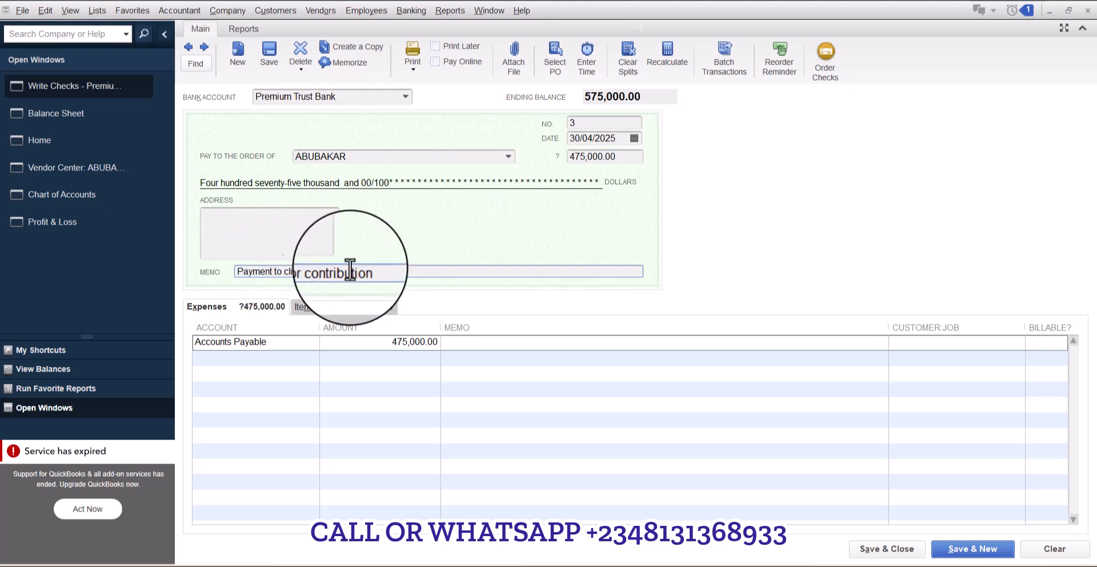
# - Replace the memo with "Cash Contribution Withdrawal" and save and close the check, refreshing the open Balance Sheet
pyautogui.moveTo(378, 270); pyautogui.dragTo(198, 273)
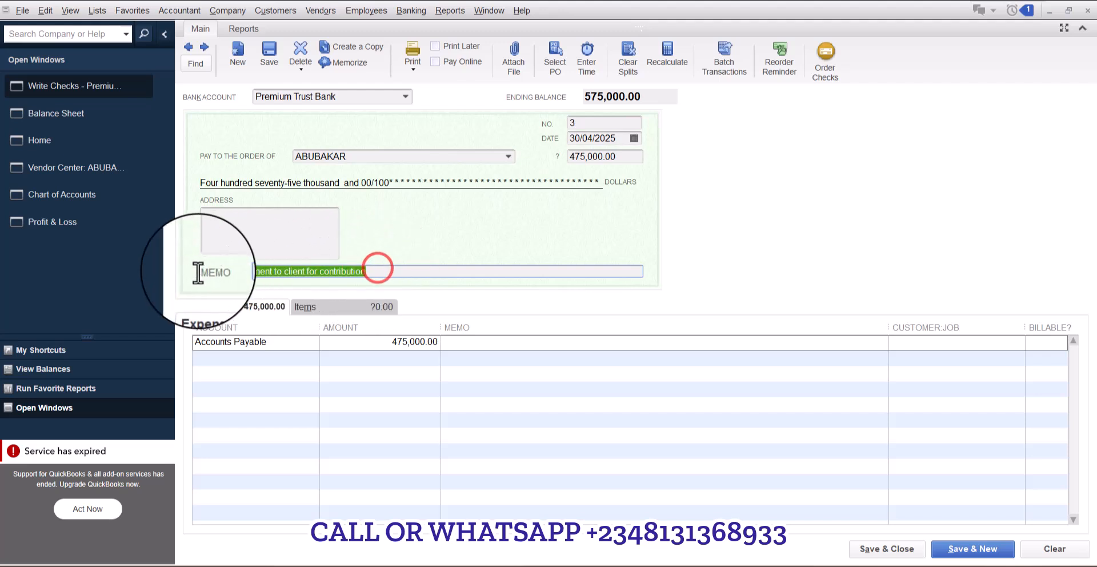
pyautogui.press('BackSpace')
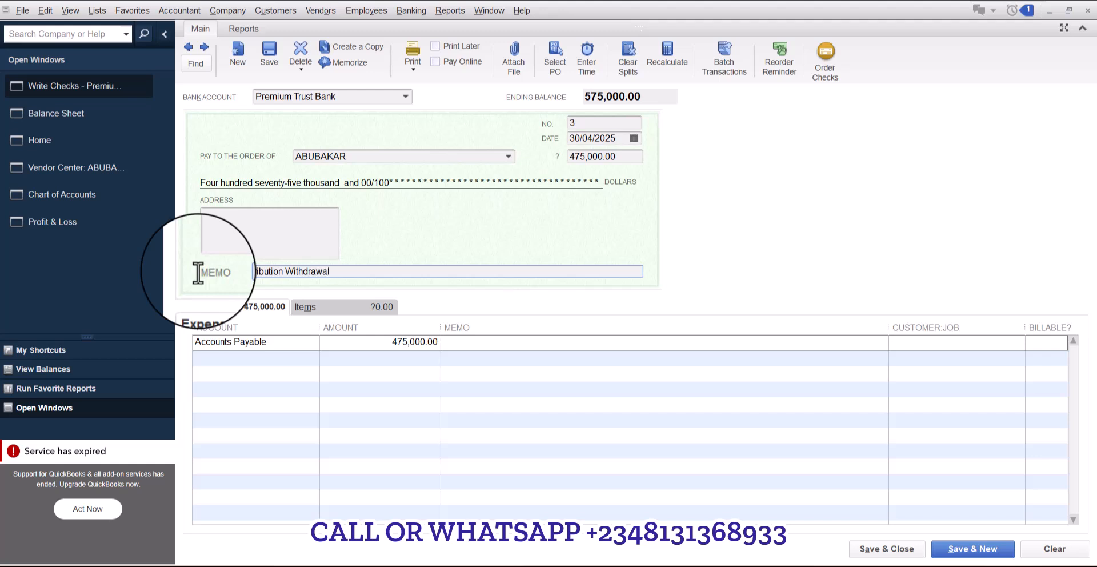
pyautogui.click(252, 272)
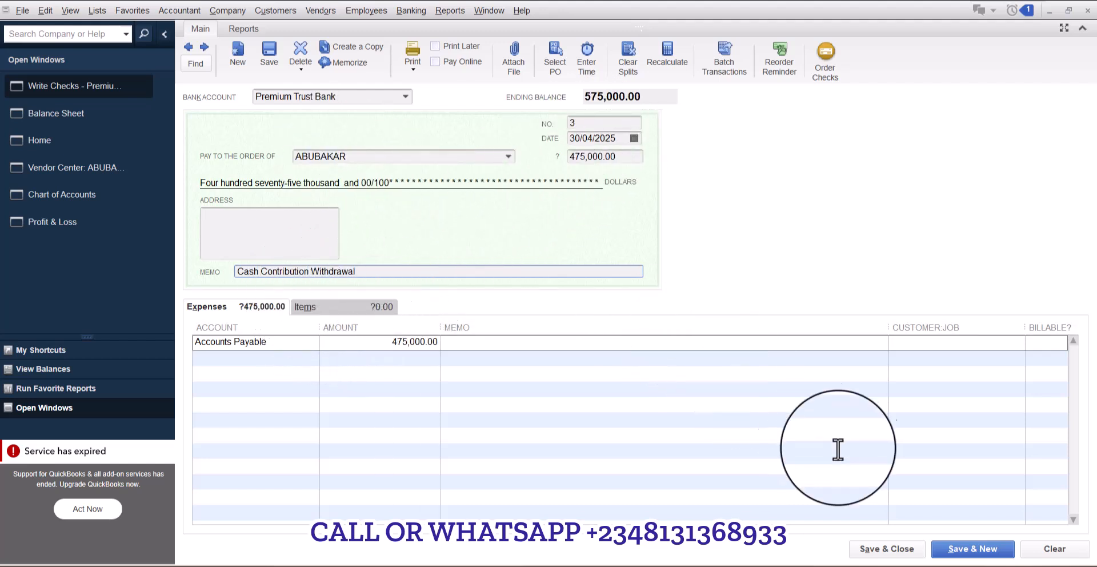
pyautogui.click(894, 550)
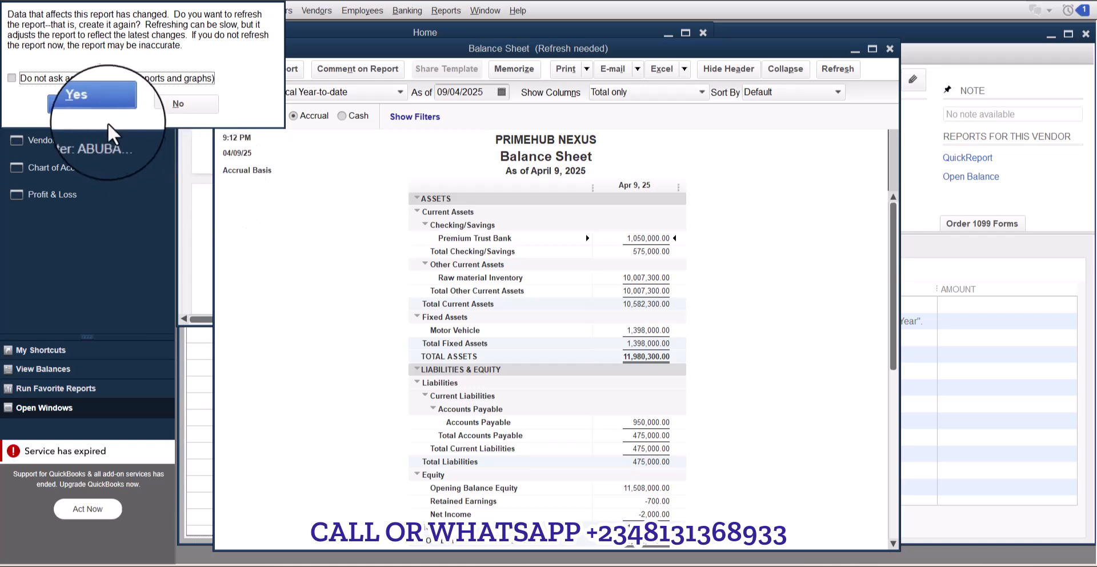
pyautogui.click(101, 104)
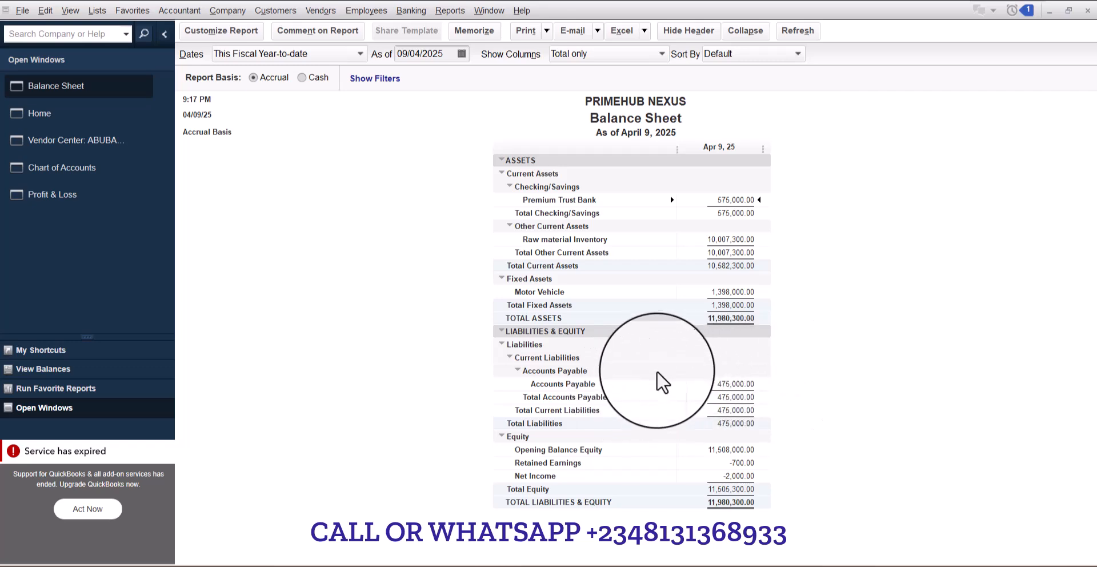
# - Drill into the Accounts Payable balance to review its transactions and close that report
pyautogui.doubleClick(734, 385)
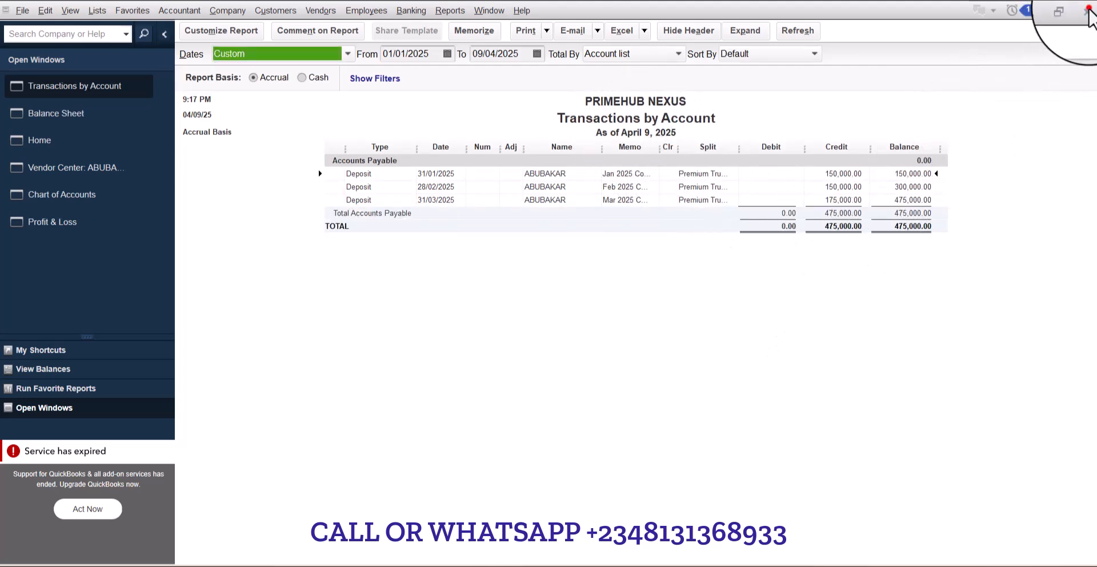
pyautogui.click(1087, 11)
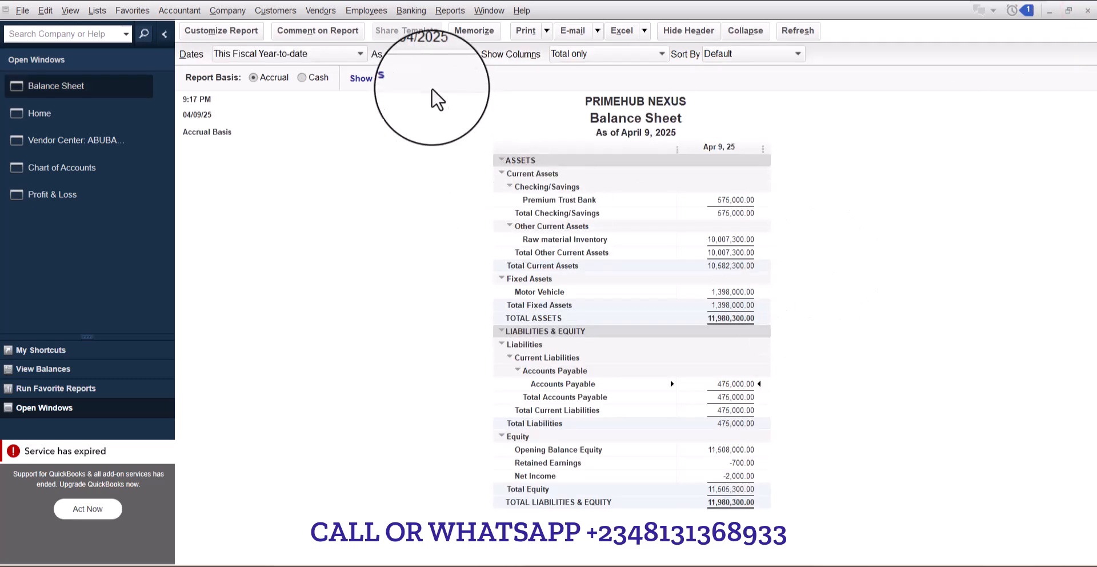
# - Set the Balance Sheet's as-of date to 30/04/2025 and refresh the report
pyautogui.click(462, 54)
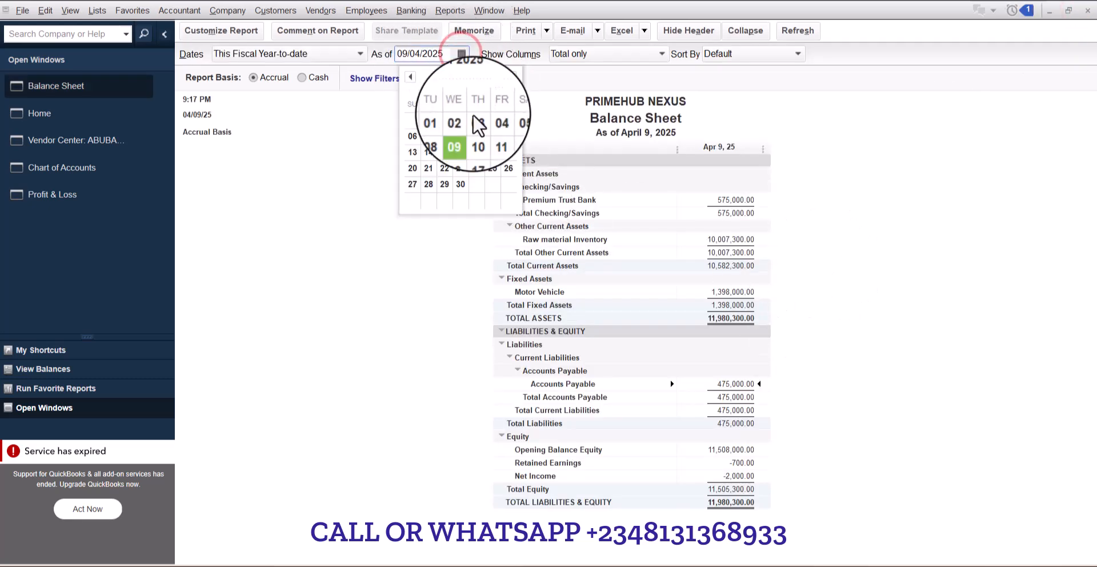
pyautogui.click(460, 184)
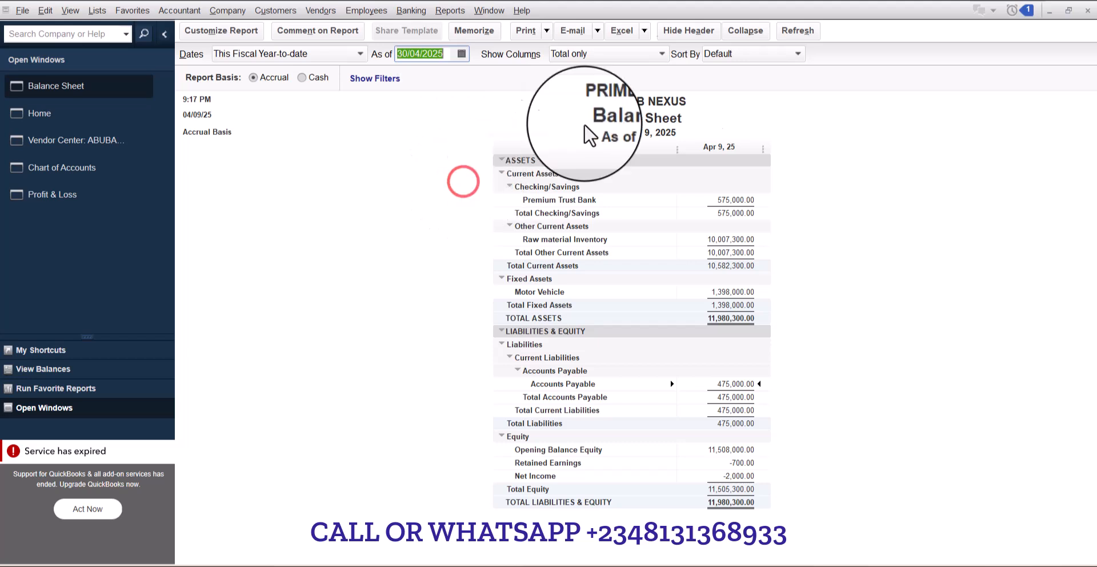
pyautogui.click(794, 39)
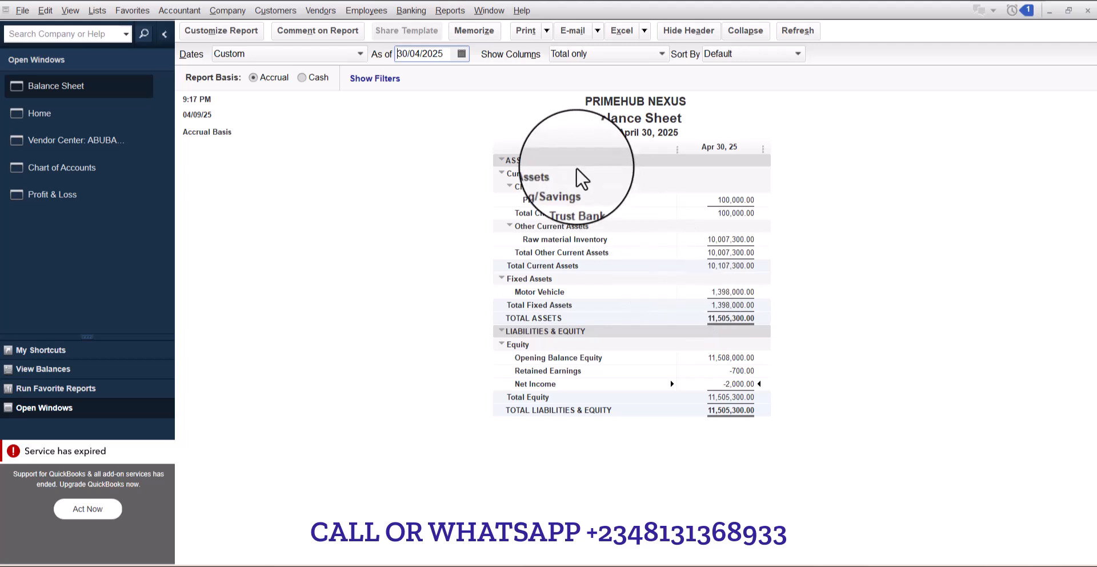
# - Open a Profit & Loss Standard report for 01/04/2025 to 30/04/2025 and refresh it
pyautogui.click(450, 10)
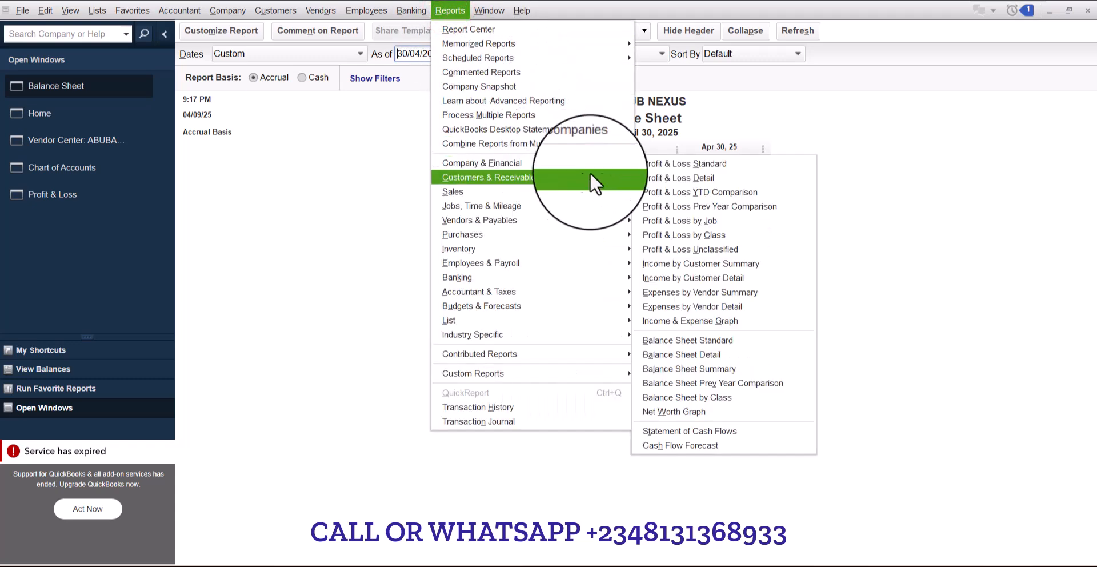
pyautogui.click(659, 164)
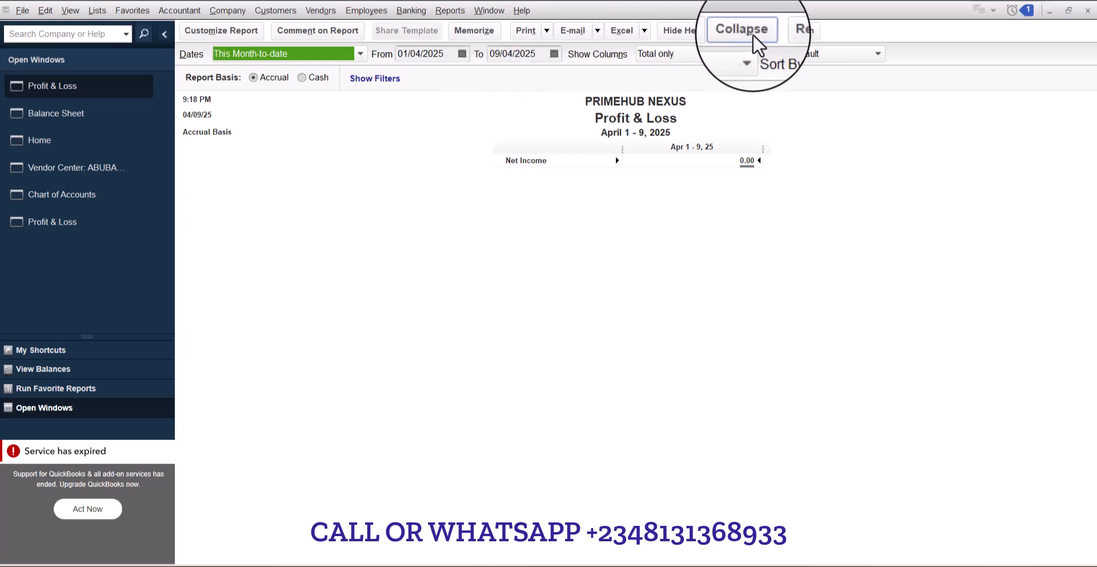
pyautogui.click(545, 53)
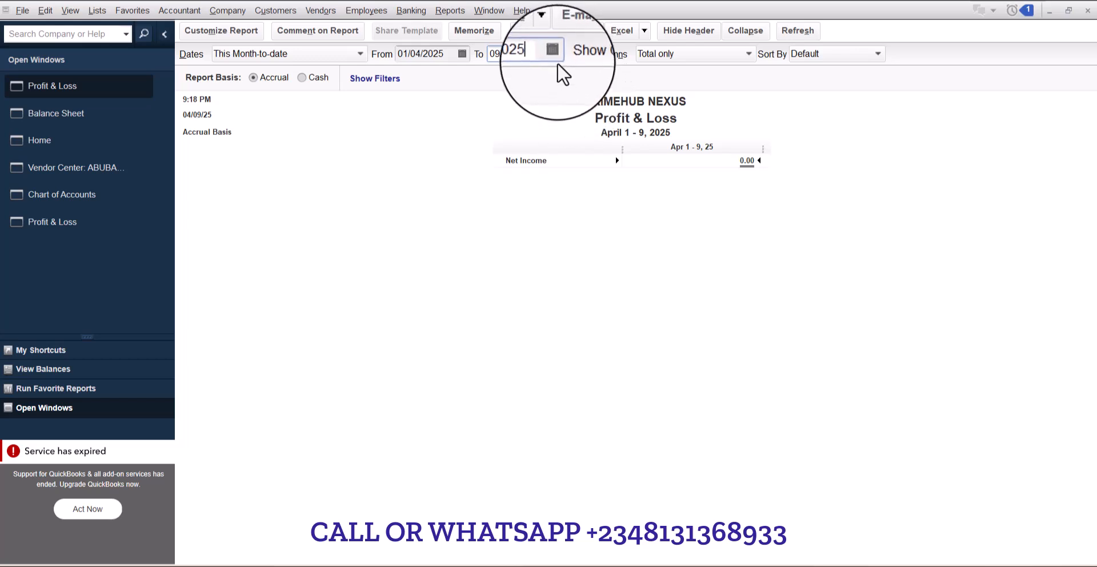
pyautogui.click(552, 54)
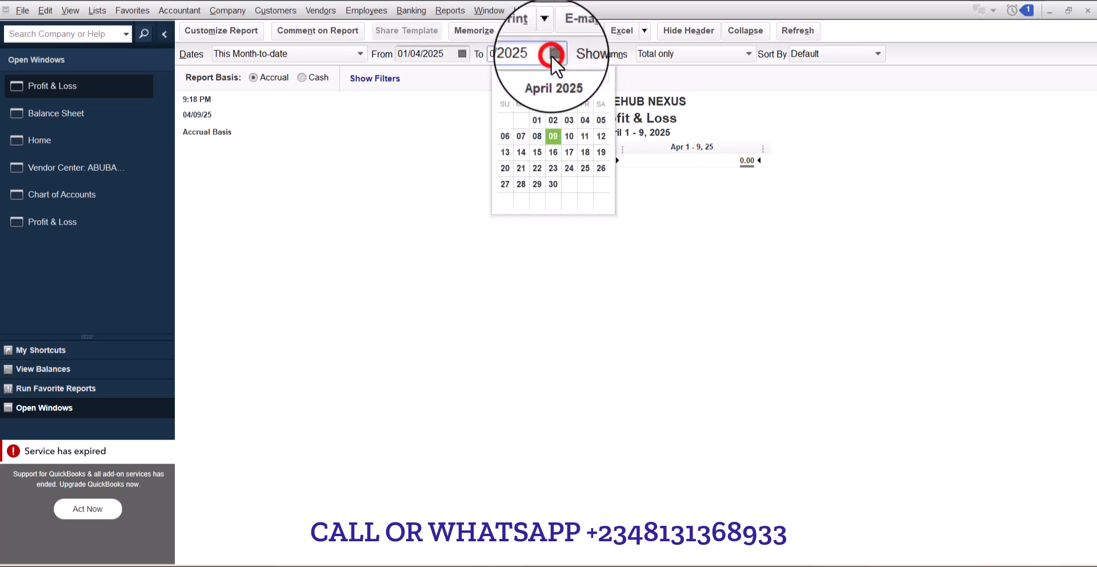
pyautogui.click(553, 184)
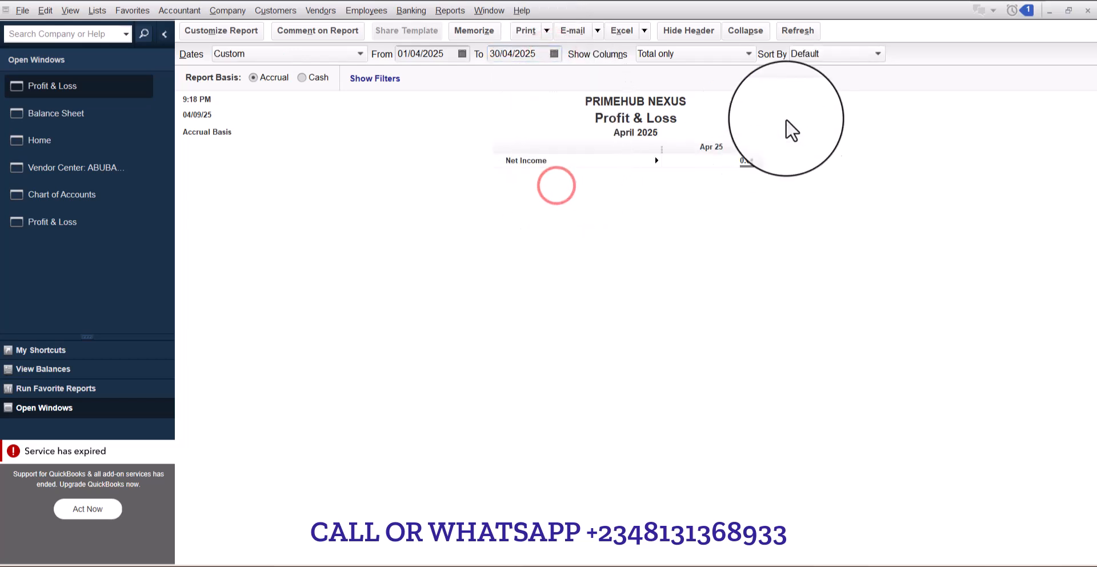
pyautogui.click(798, 31)
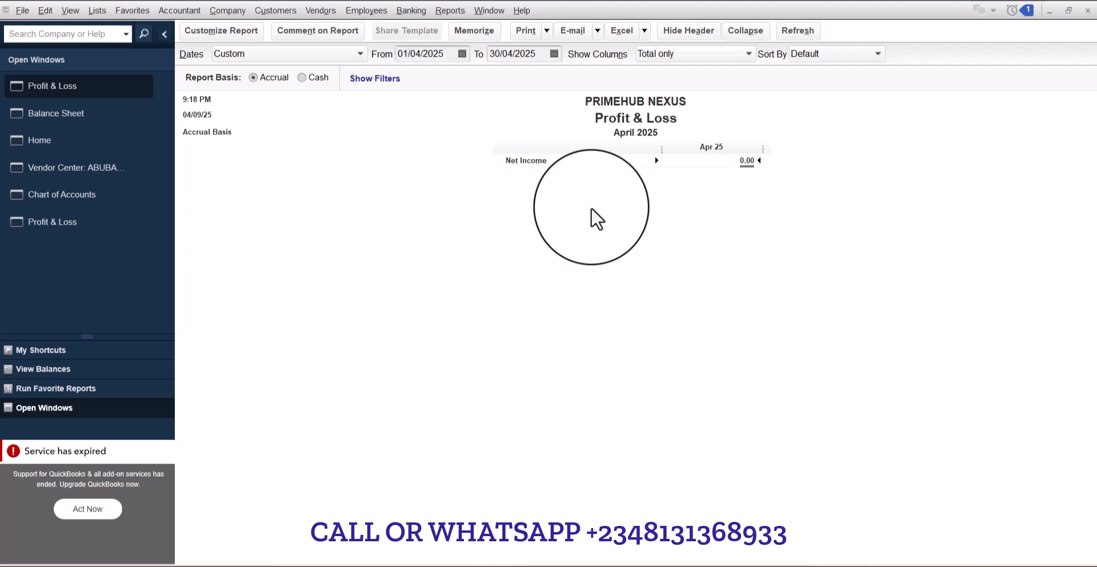
pyautogui.click(77, 115)
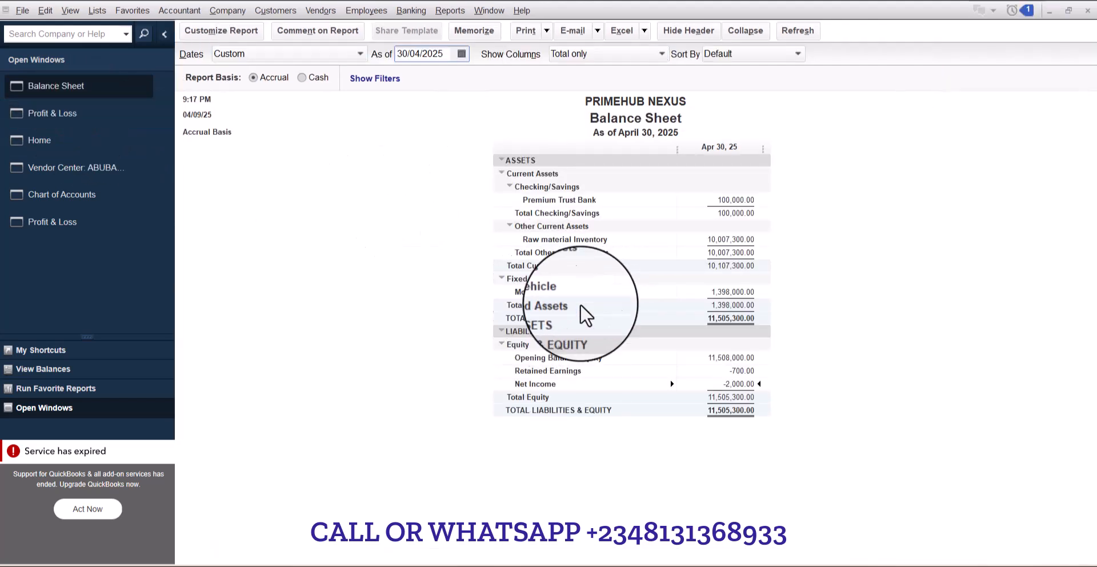
pyautogui.click(450, 10)
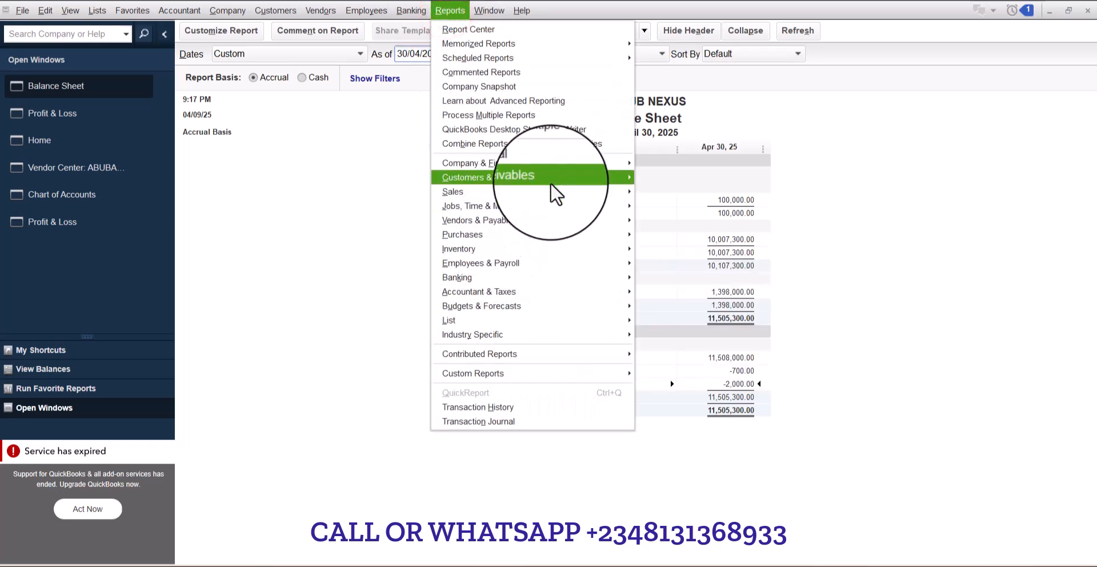
pyautogui.moveTo(547, 225)
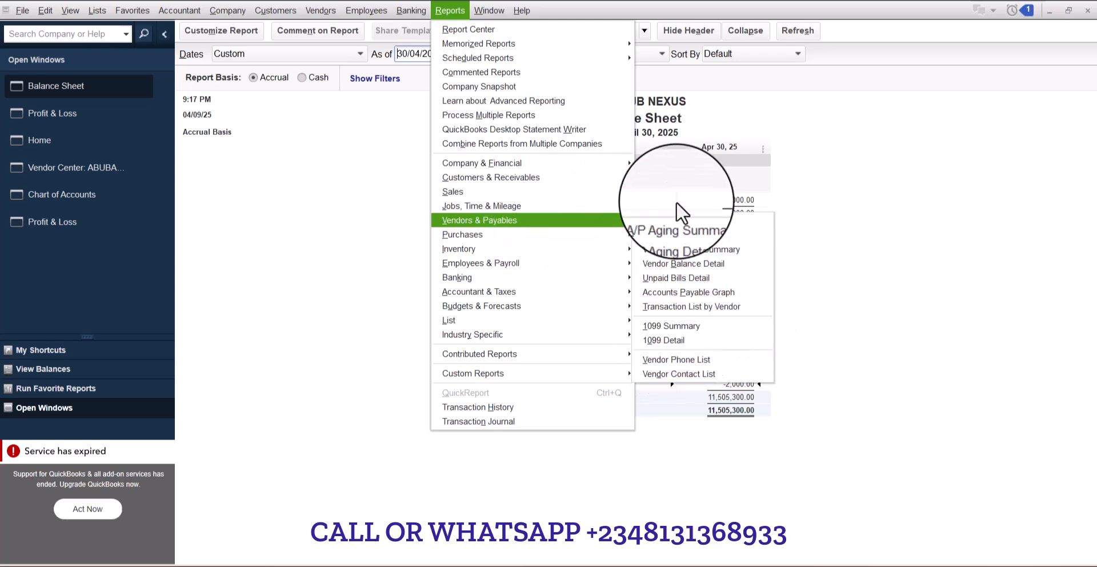
pyautogui.click(807, 269)
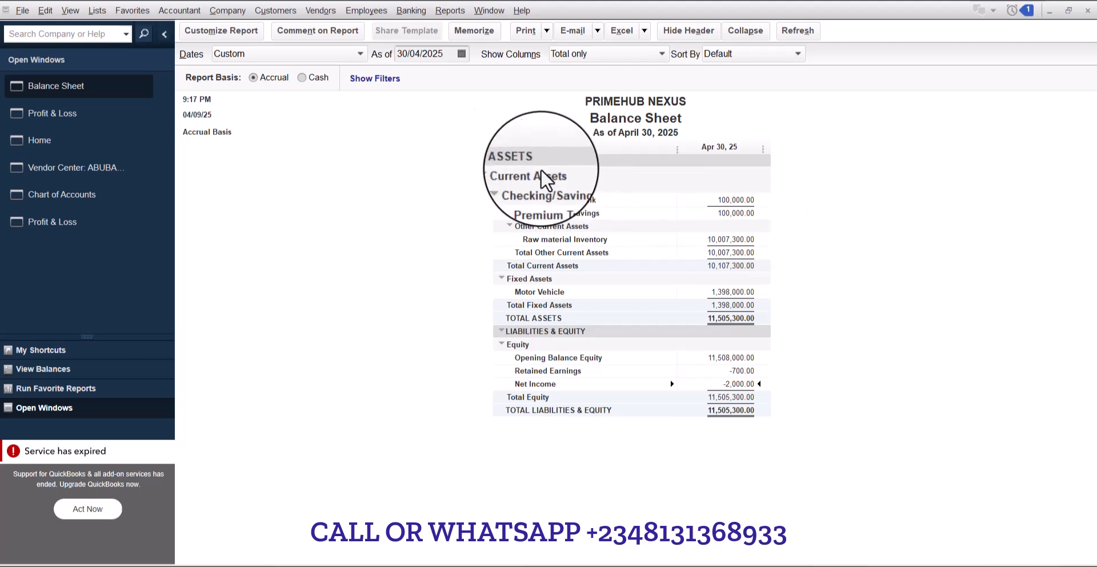
# - Open the January 2025 contribution deposit into Premium Trust Bank
pyautogui.click(411, 10)
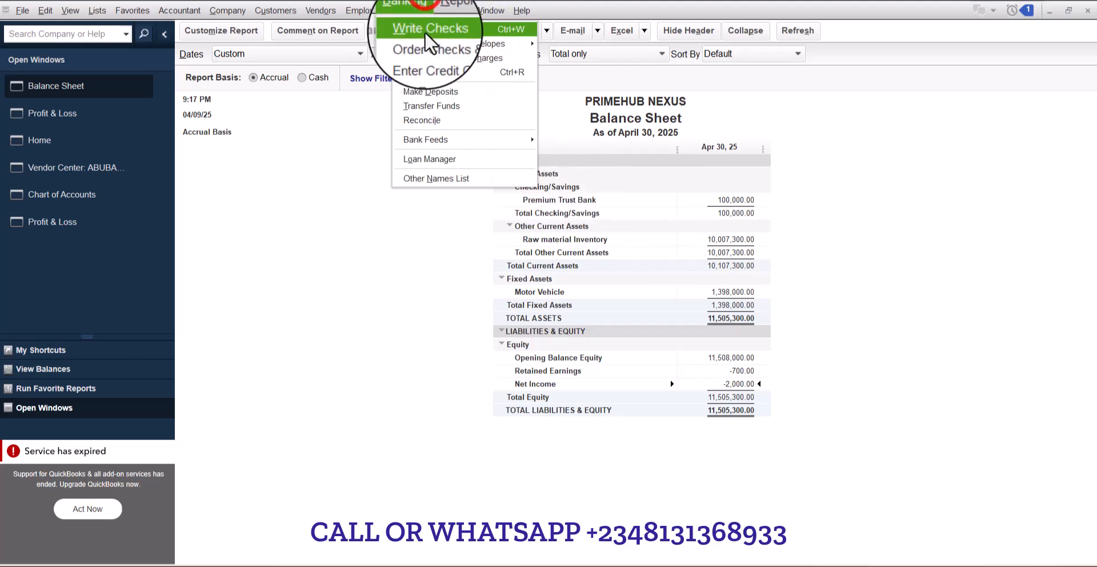
pyautogui.click(438, 92)
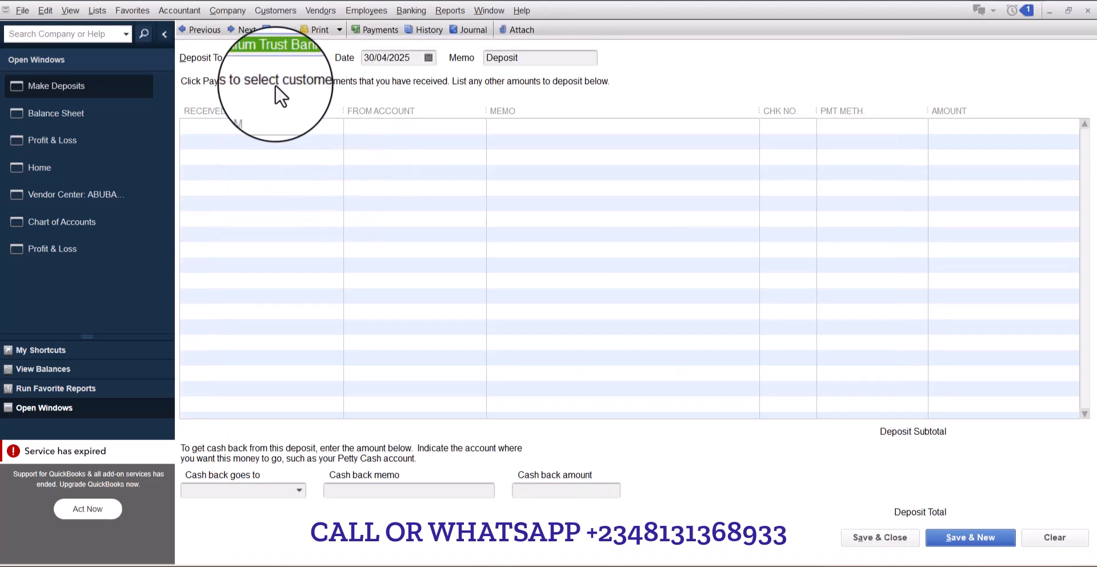
pyautogui.click(210, 33)
pyautogui.click(210, 32)
pyautogui.click(211, 33)
pyautogui.click(228, 144)
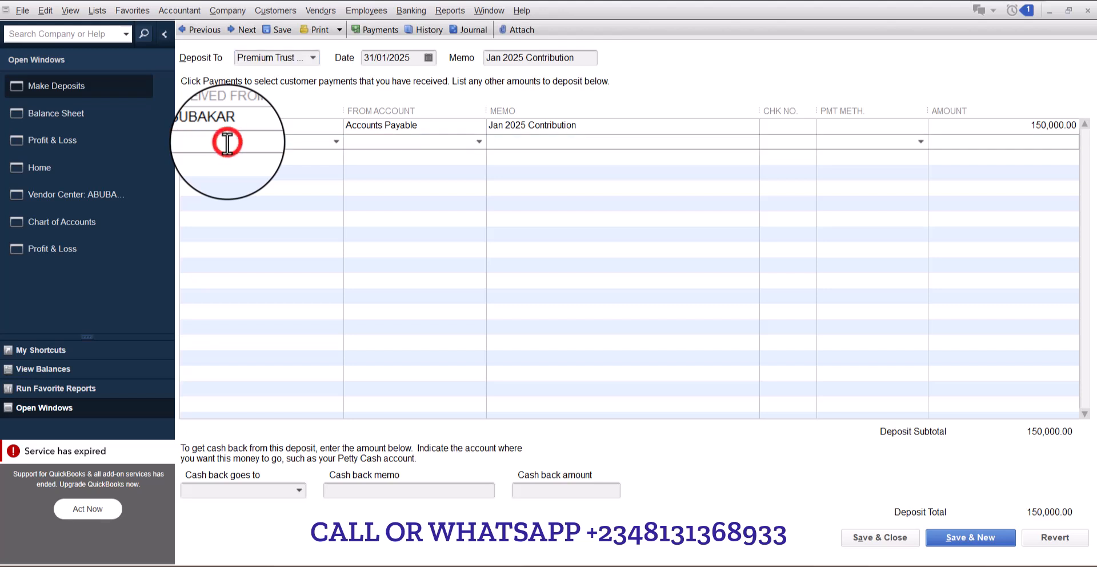
pyautogui.write('be')
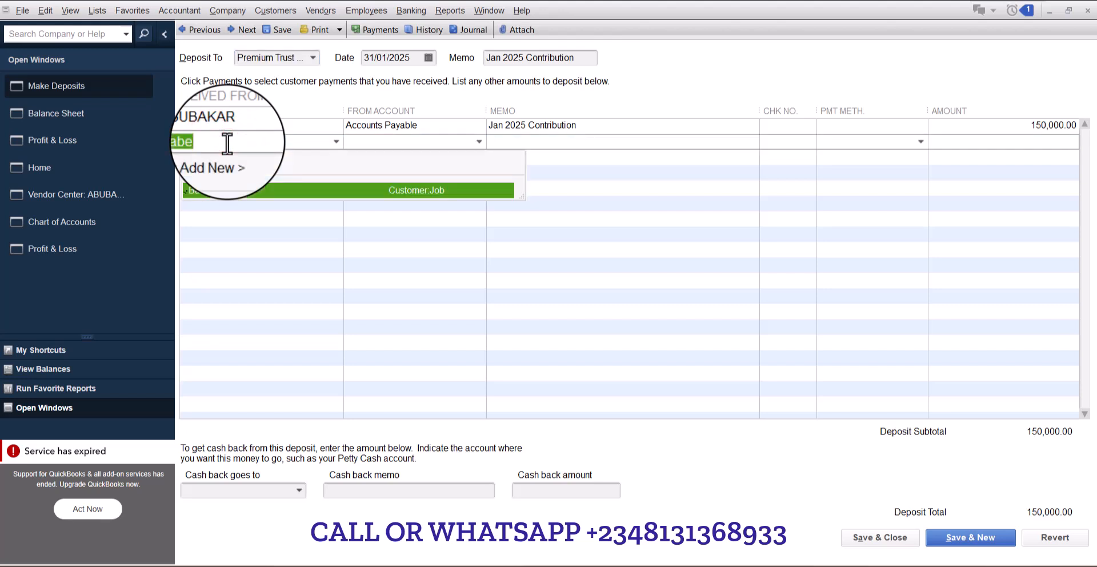
pyautogui.press('BackSpace')
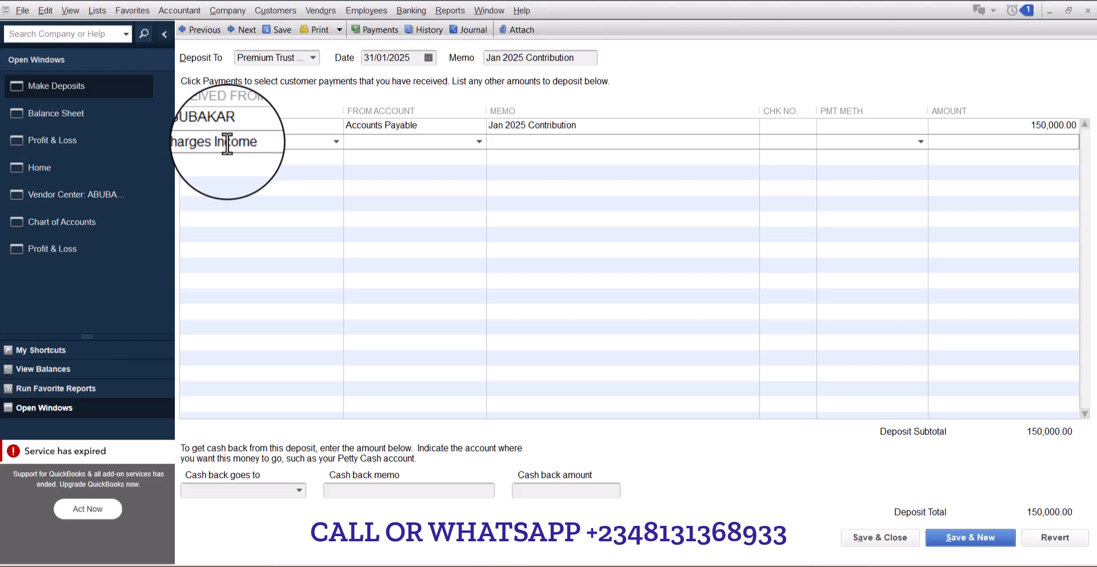
pyautogui.press('Tab')
pyautogui.click(482, 240)
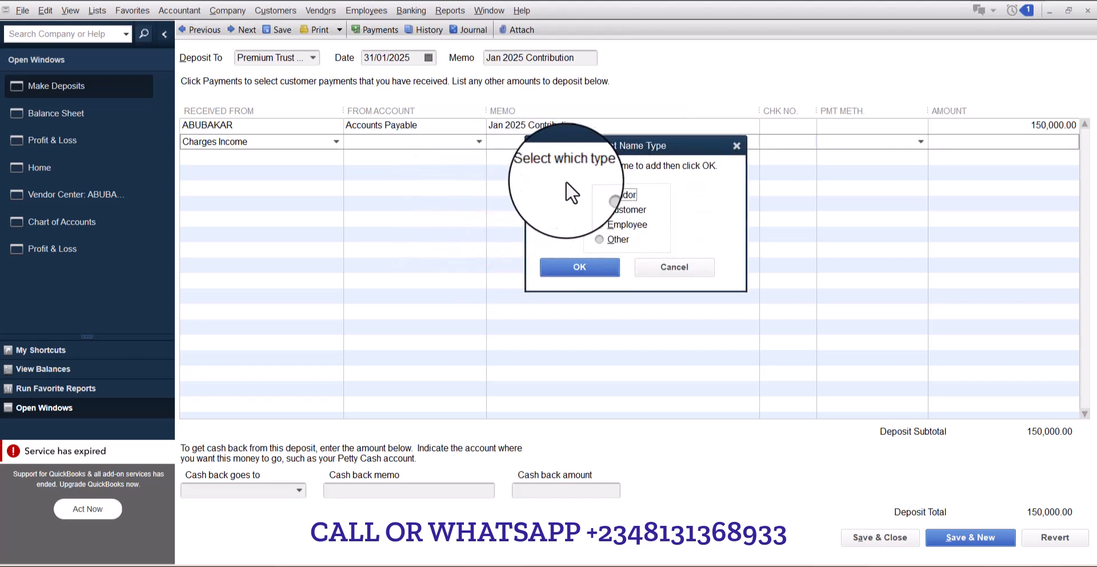
pyautogui.click(676, 262)
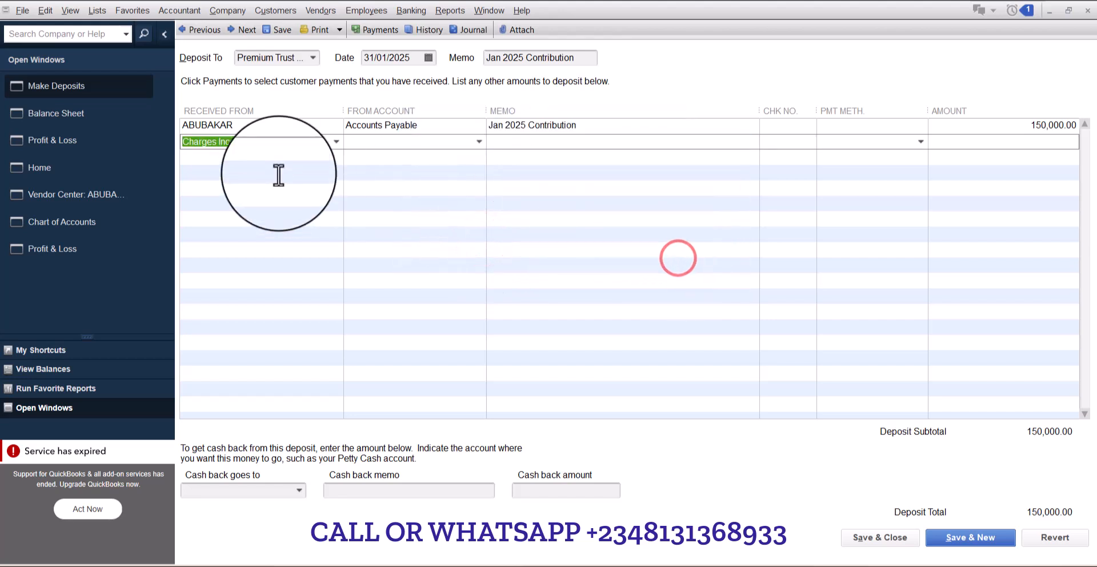
# - Add a second deposit line received from ABUBAKAR, creating a new Income account named Charges Income for it
pyautogui.write('ABUBAKAR')
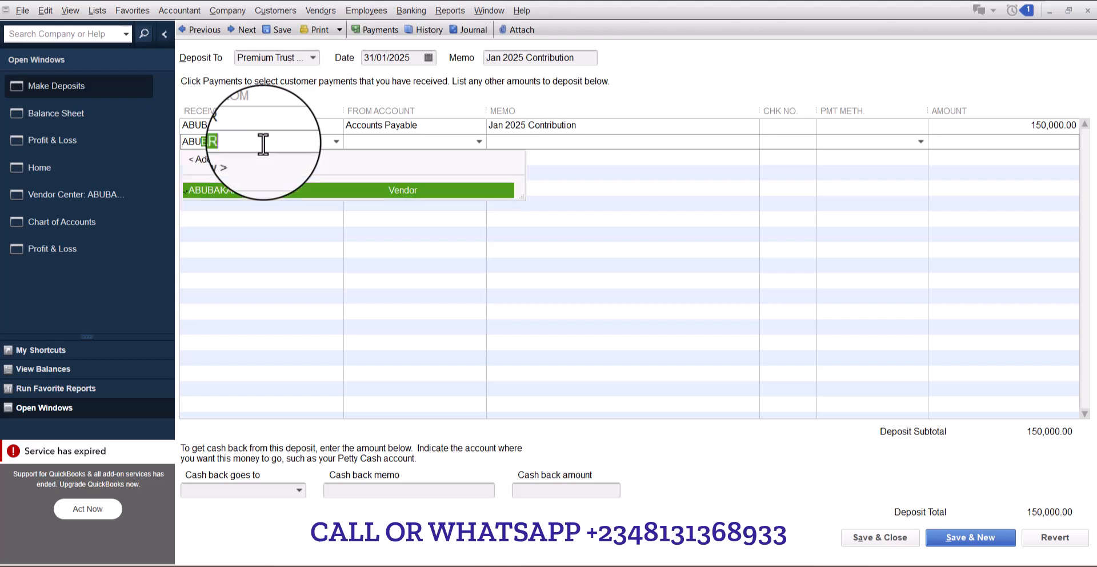
pyautogui.press('Tab')
pyautogui.write('Cha')
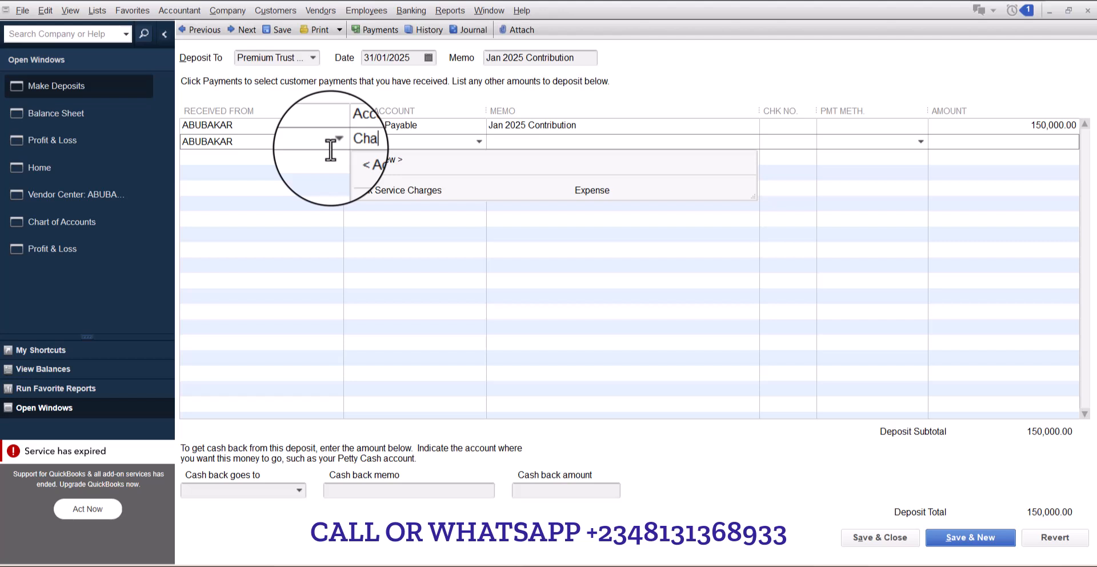
pyautogui.write('rges Income')
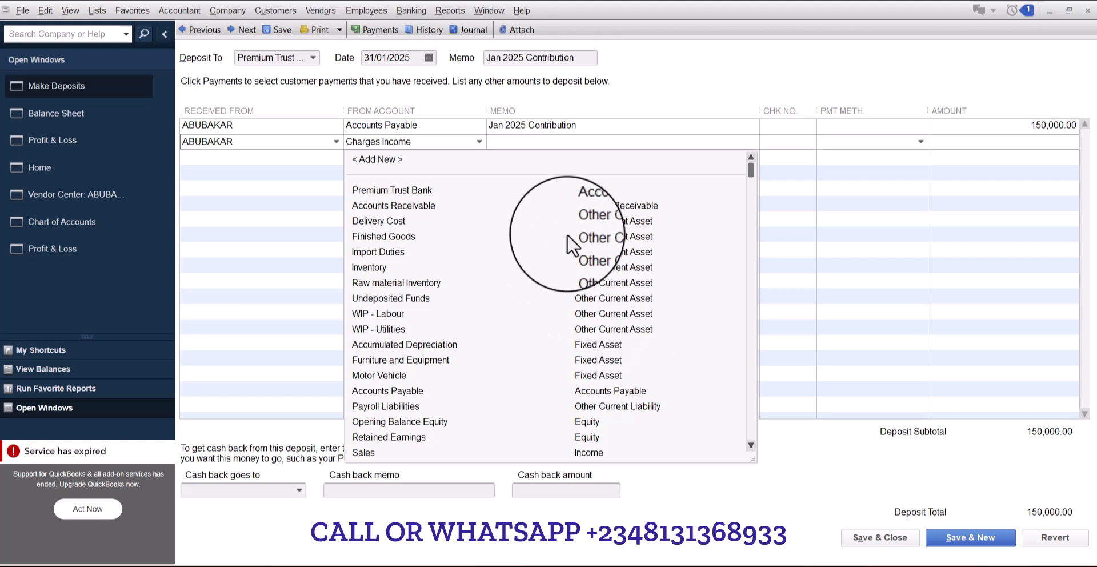
pyautogui.press('Tab')
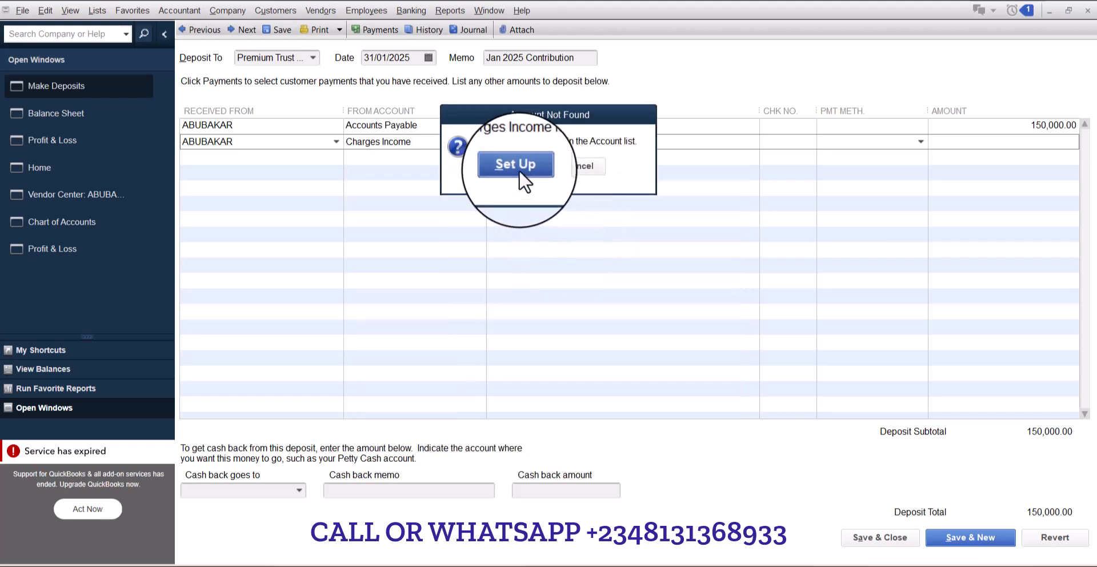
pyautogui.click(519, 170)
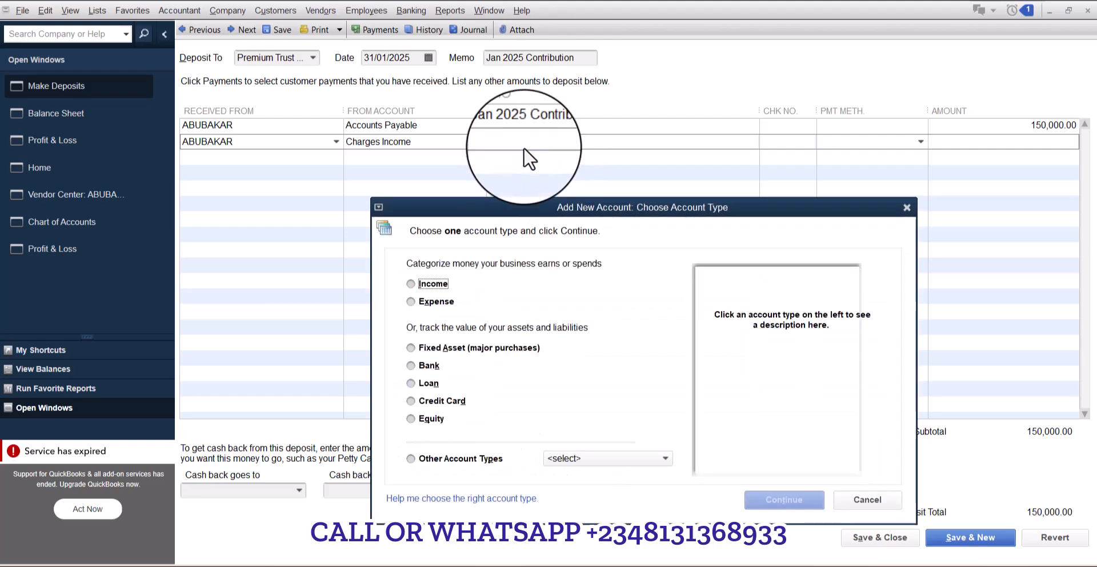
pyautogui.click(423, 284)
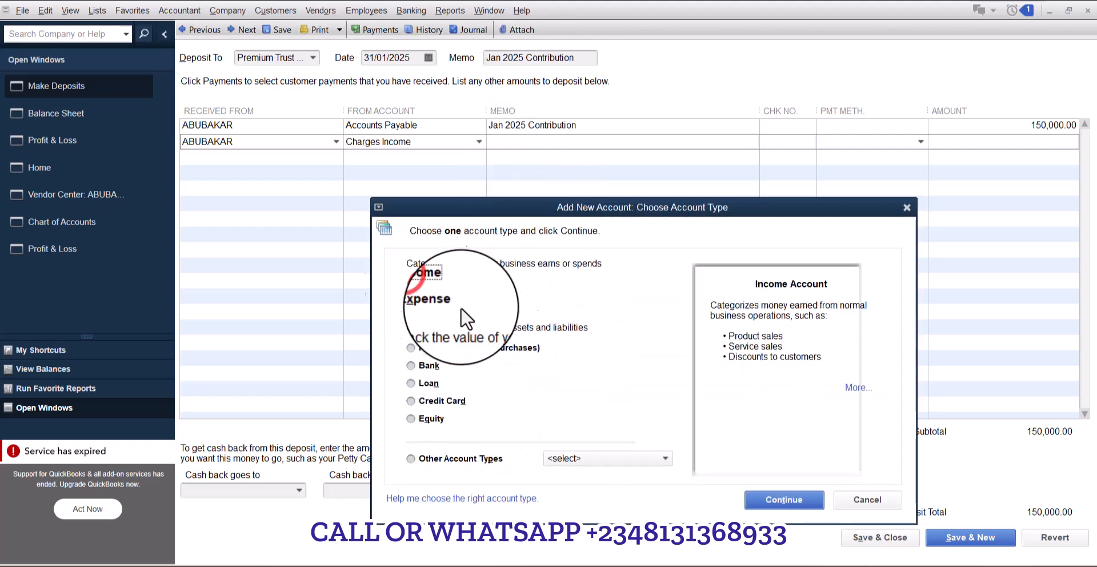
pyautogui.click(768, 499)
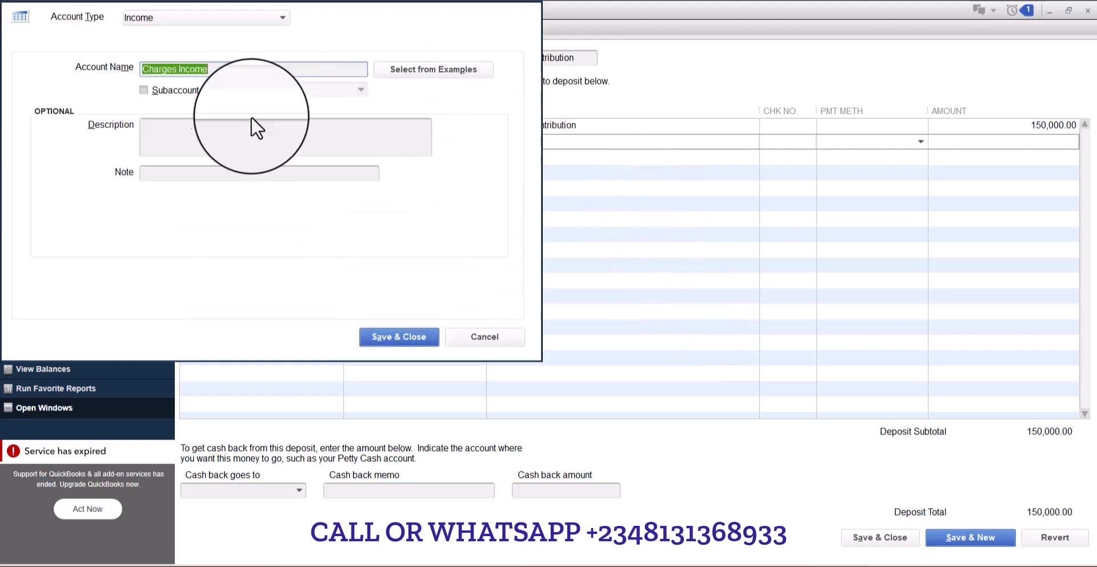
pyautogui.click(396, 335)
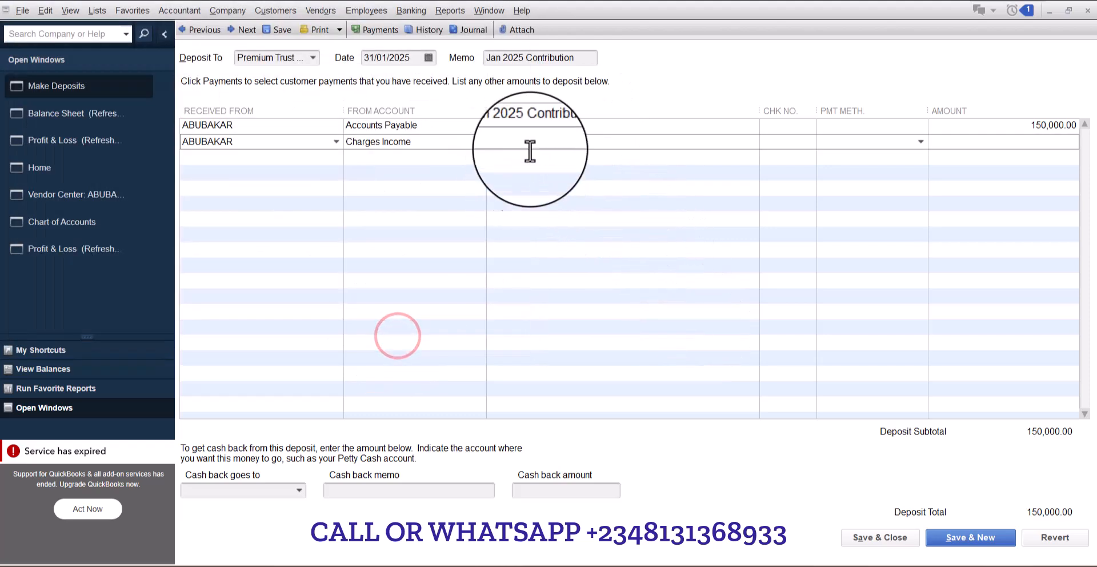
# - Enter 5,000 as the Charges Income line amount, save and close the deposit, and refresh the Balance Sheet
pyautogui.click(539, 144)
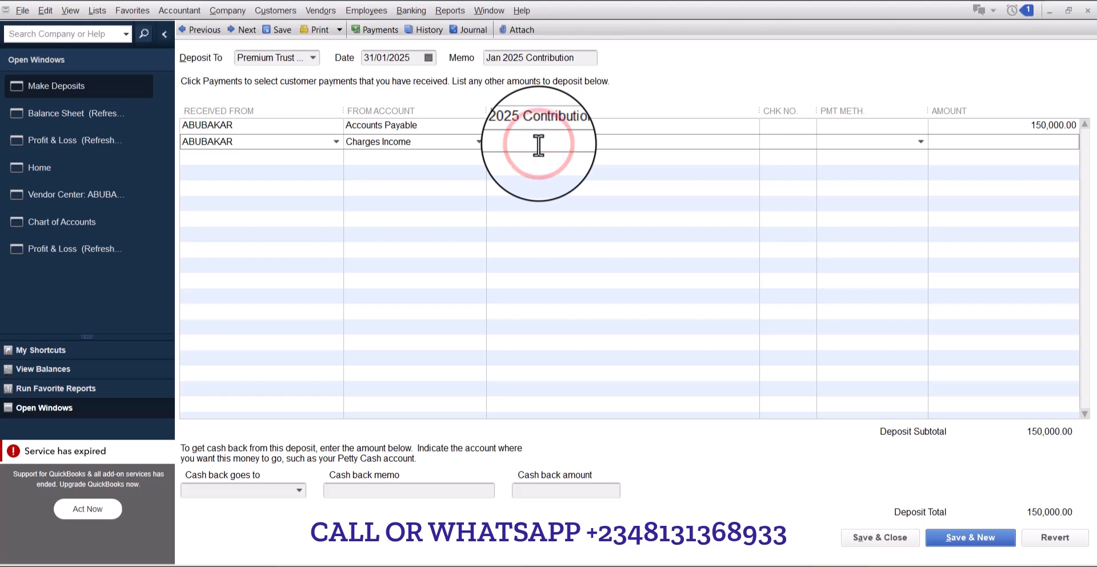
pyautogui.write('5,00')
pyautogui.write('000')
pyautogui.press('Tab')
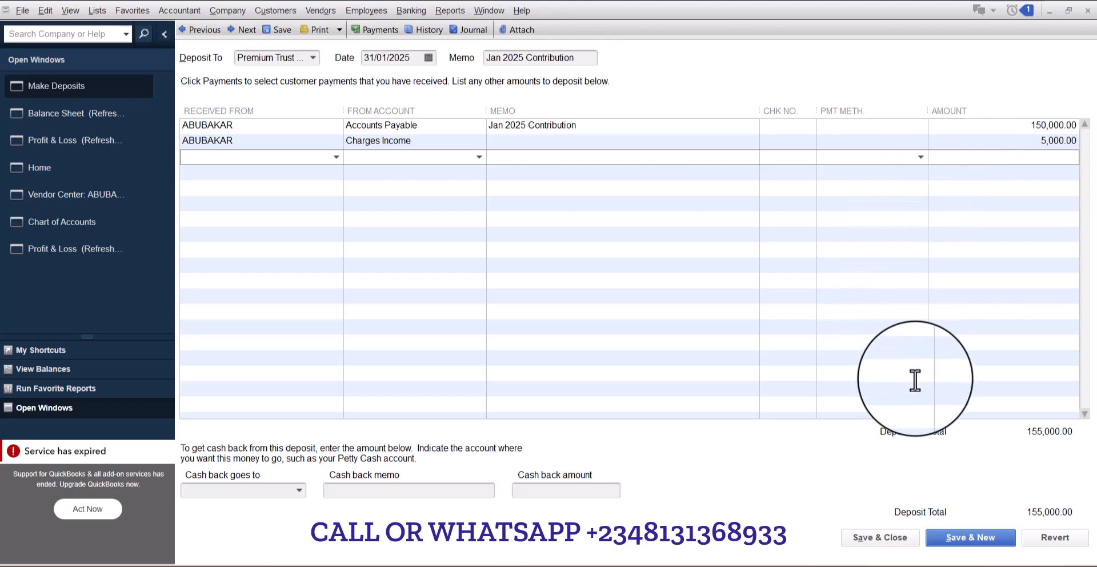
pyautogui.click(882, 537)
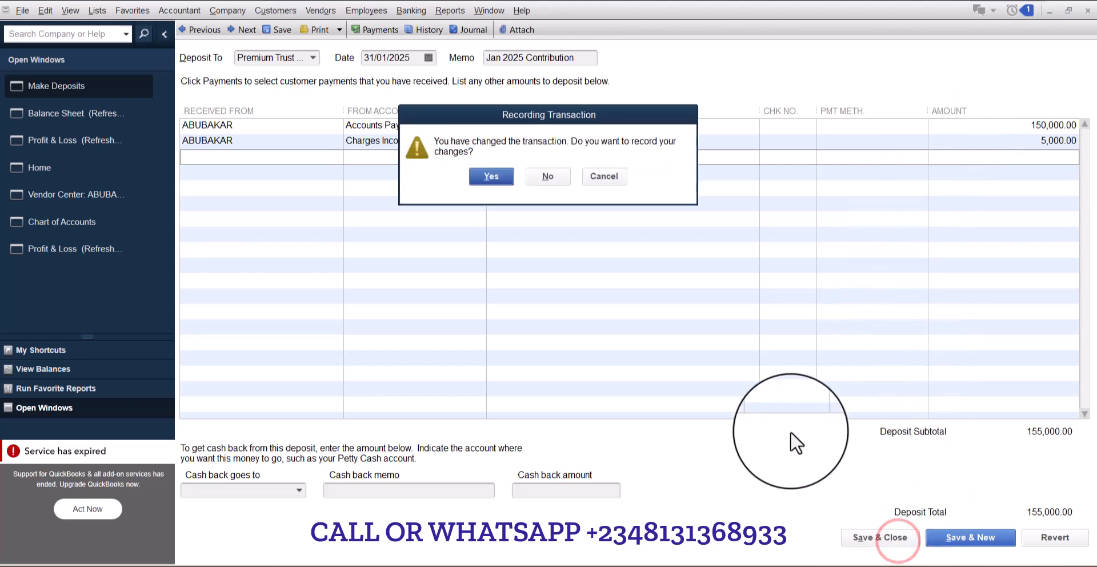
pyautogui.click(489, 176)
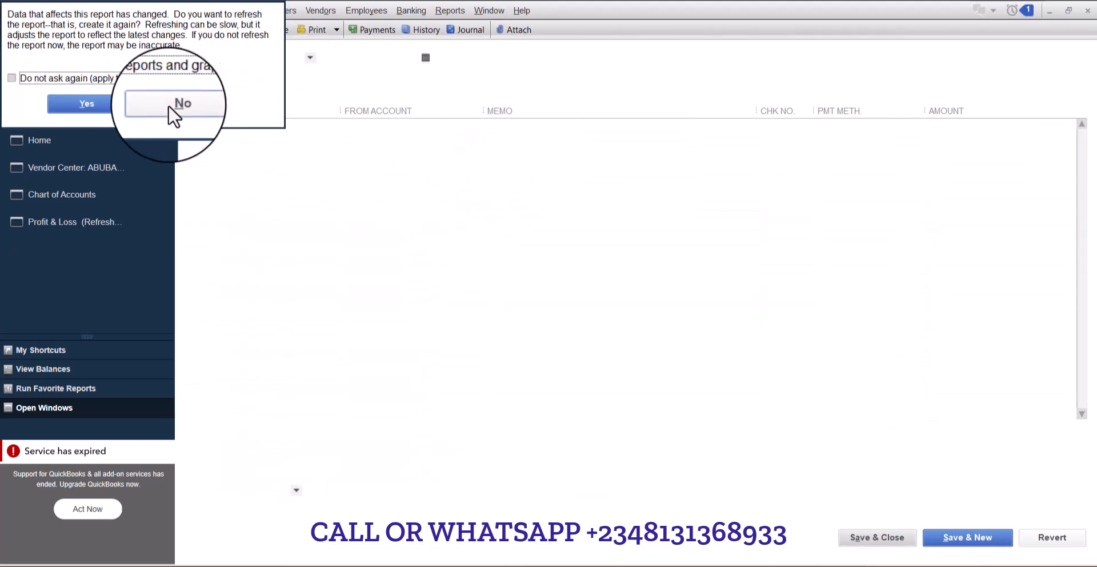
pyautogui.click(108, 103)
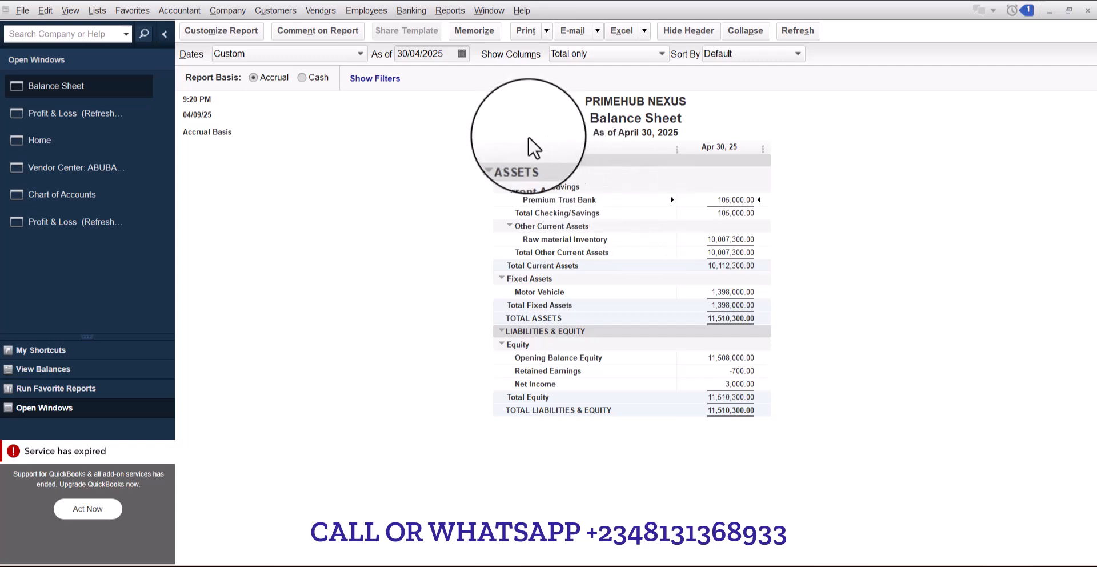
# - Refresh the Profit & Loss report, change its From date to 01/01/2025, and refresh it again
pyautogui.click(122, 125)
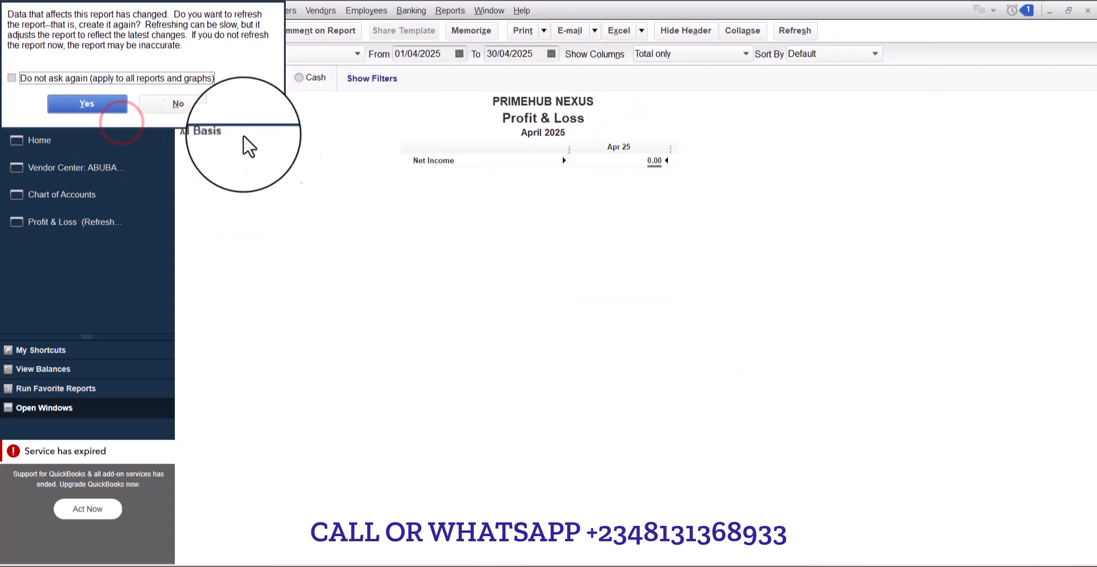
pyautogui.click(113, 108)
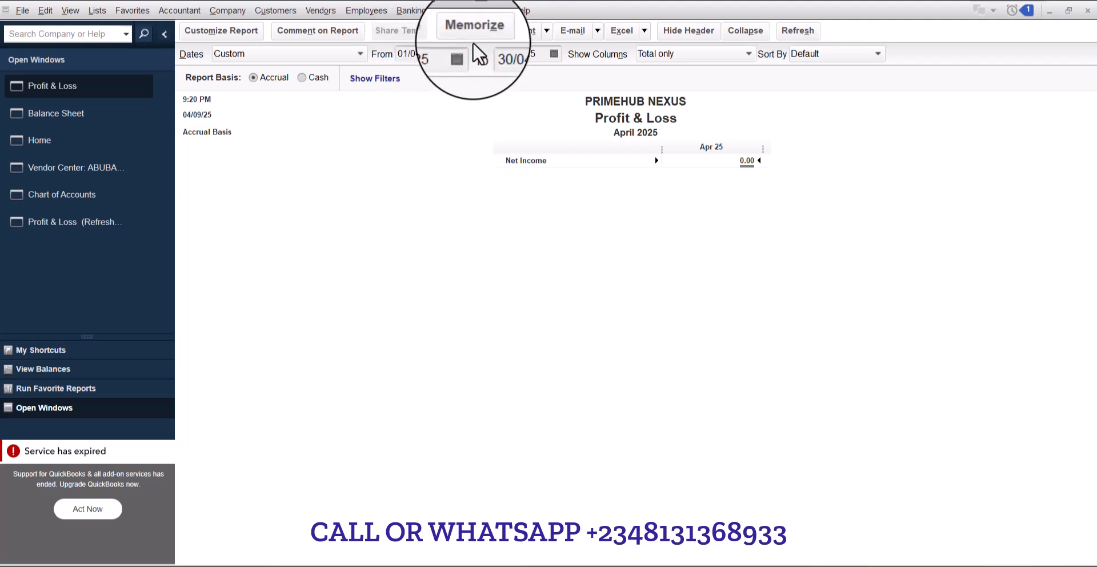
pyautogui.click(462, 53)
pyautogui.click(413, 76)
pyautogui.click(412, 76)
pyautogui.click(412, 76)
pyautogui.click(464, 127)
pyautogui.click(800, 33)
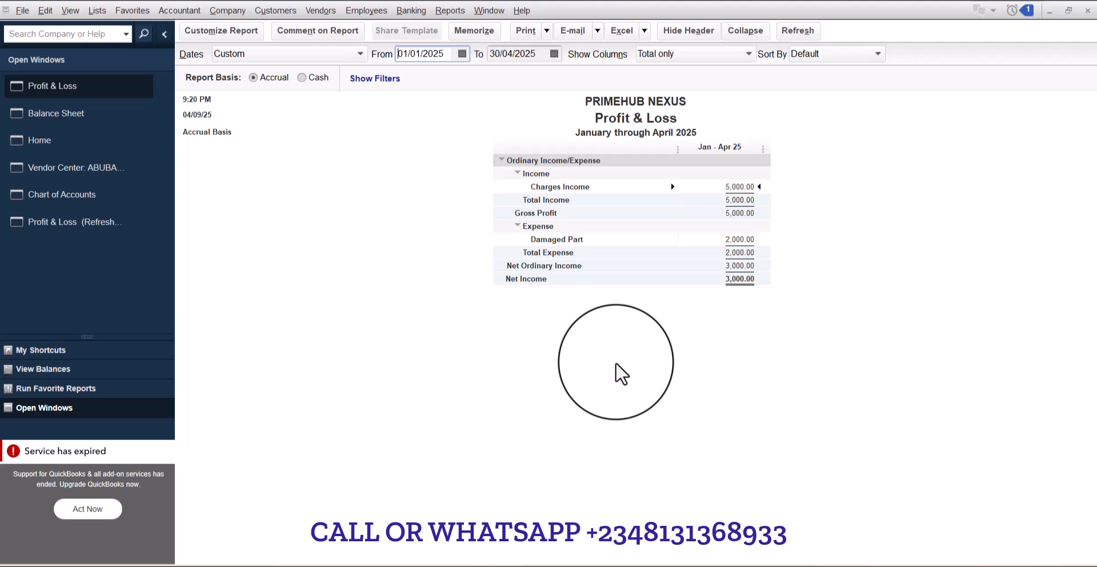
pyautogui.click(55, 147)
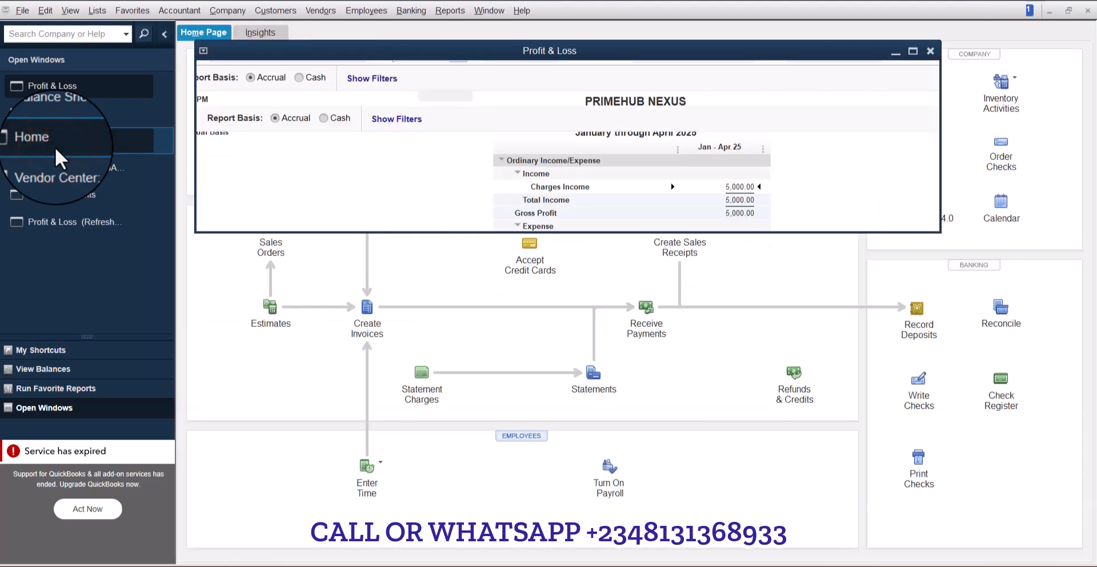